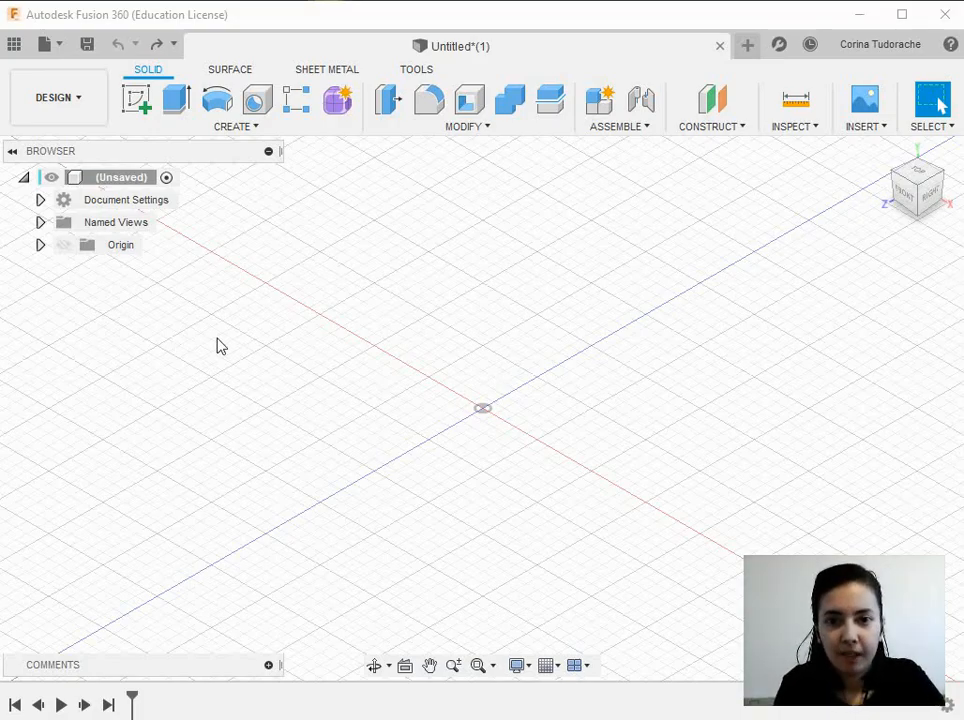
Create a new sketch on the horizontal XZ origin plane
click(266, 132)
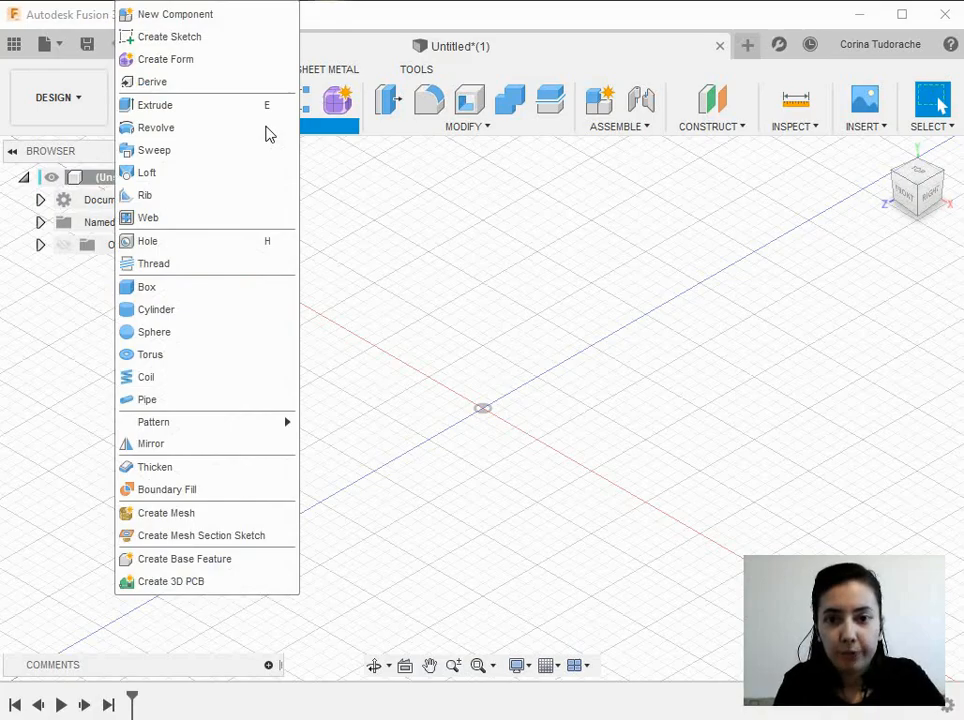
click(237, 45)
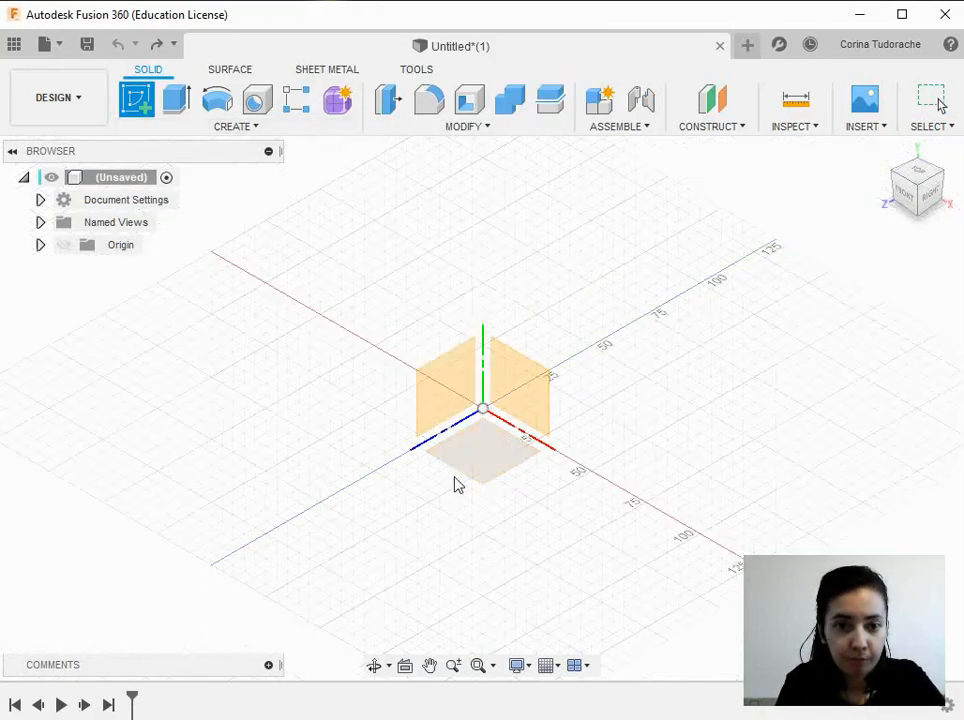
click(487, 449)
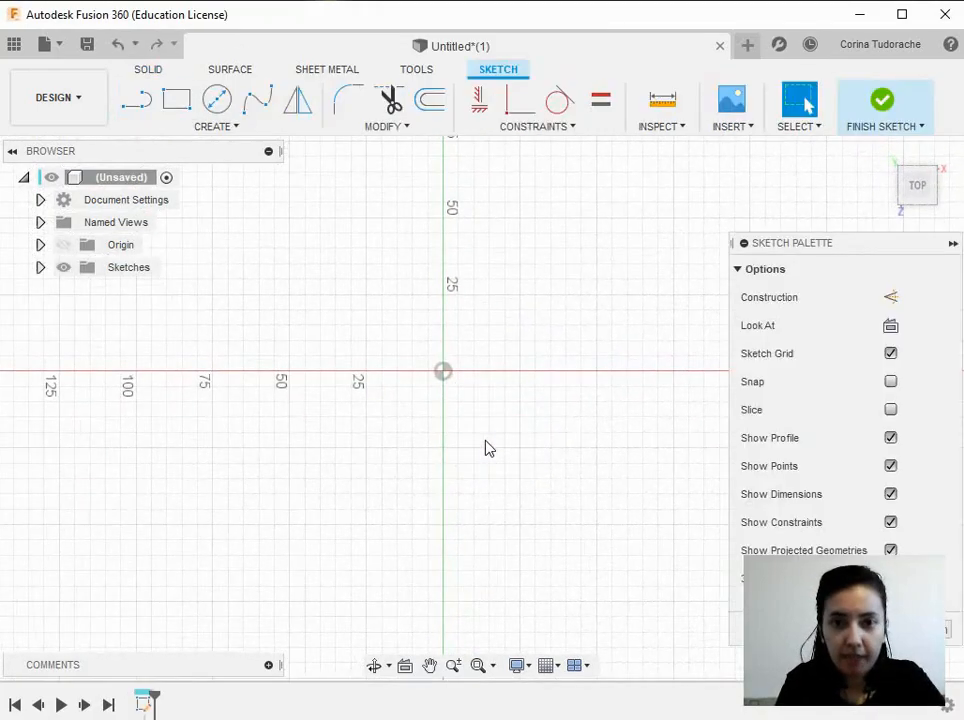
click(266, 129)
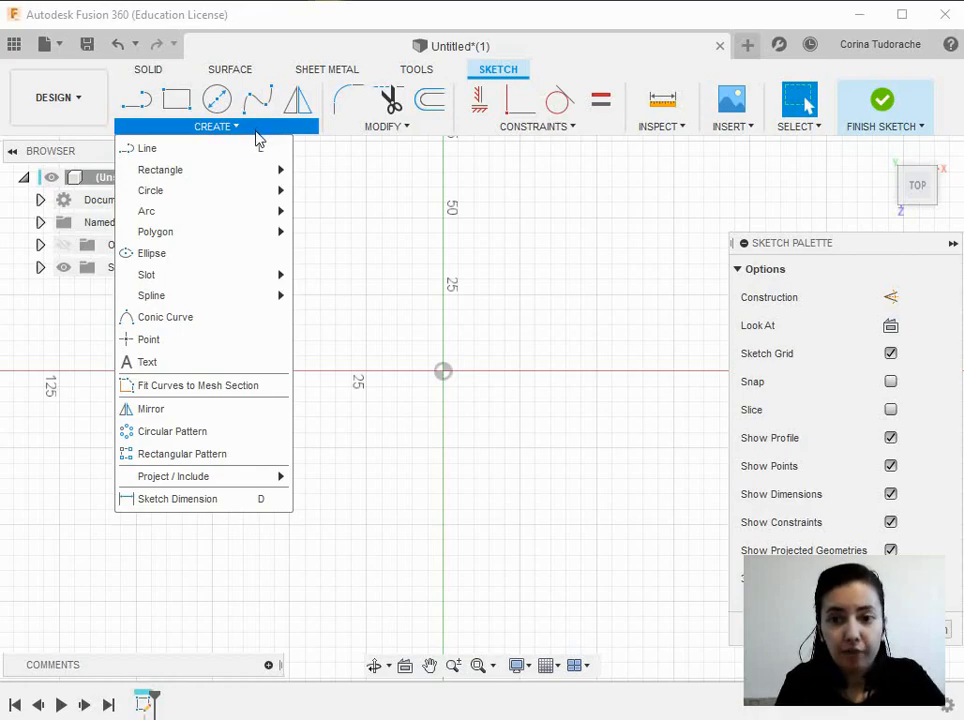
mouse_move(226, 238)
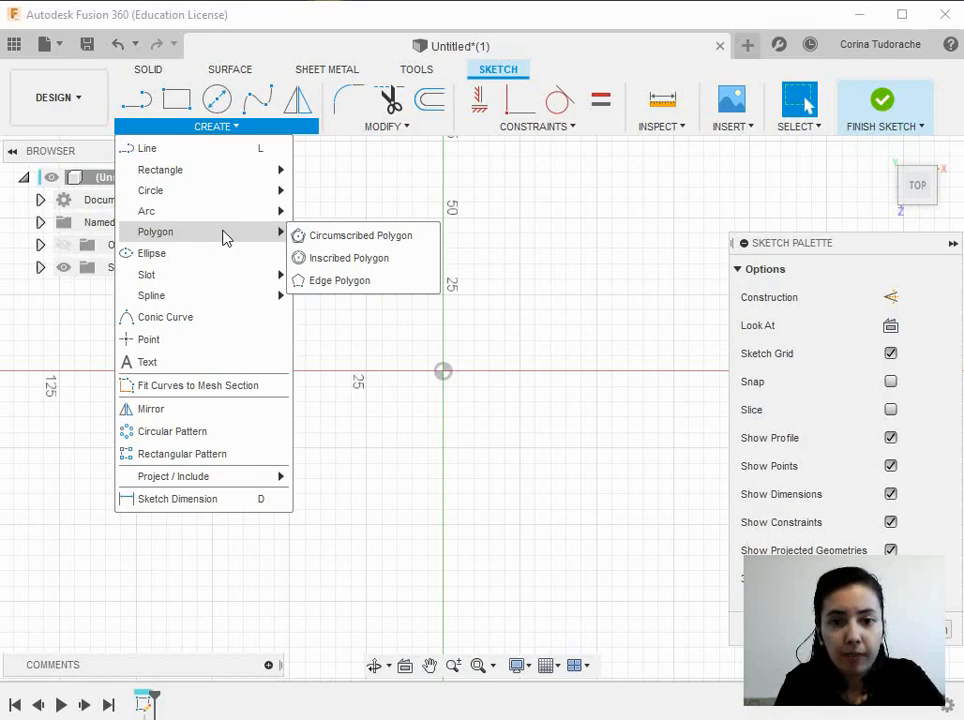
click(59, 354)
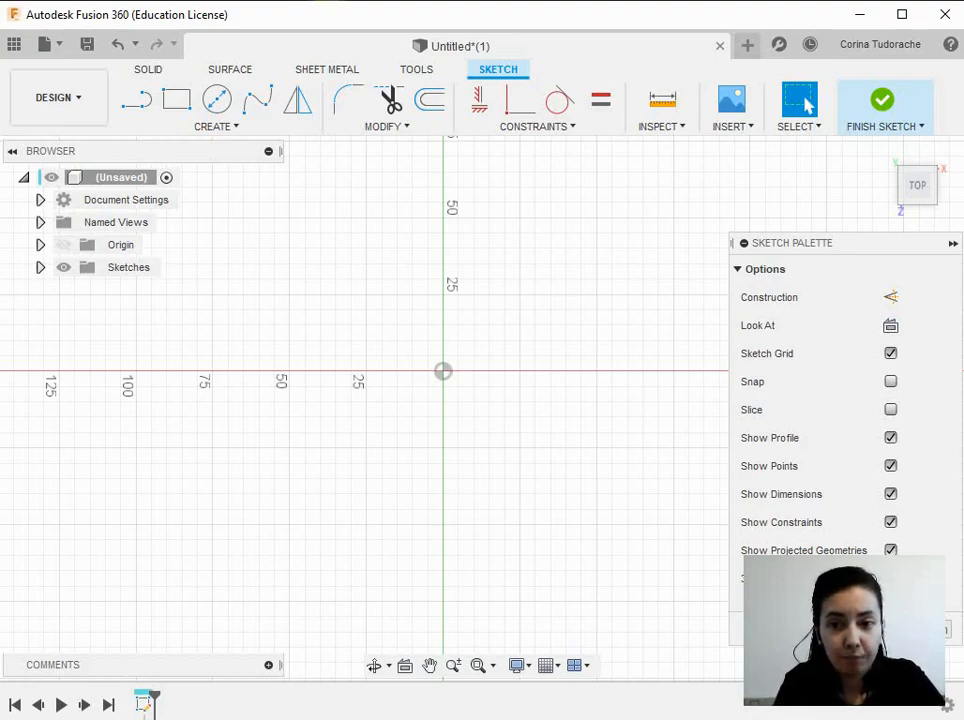
Start a circumscribed polygon centred on the origin and set its radius to 35 mm
click(259, 131)
mouse_move(270, 232)
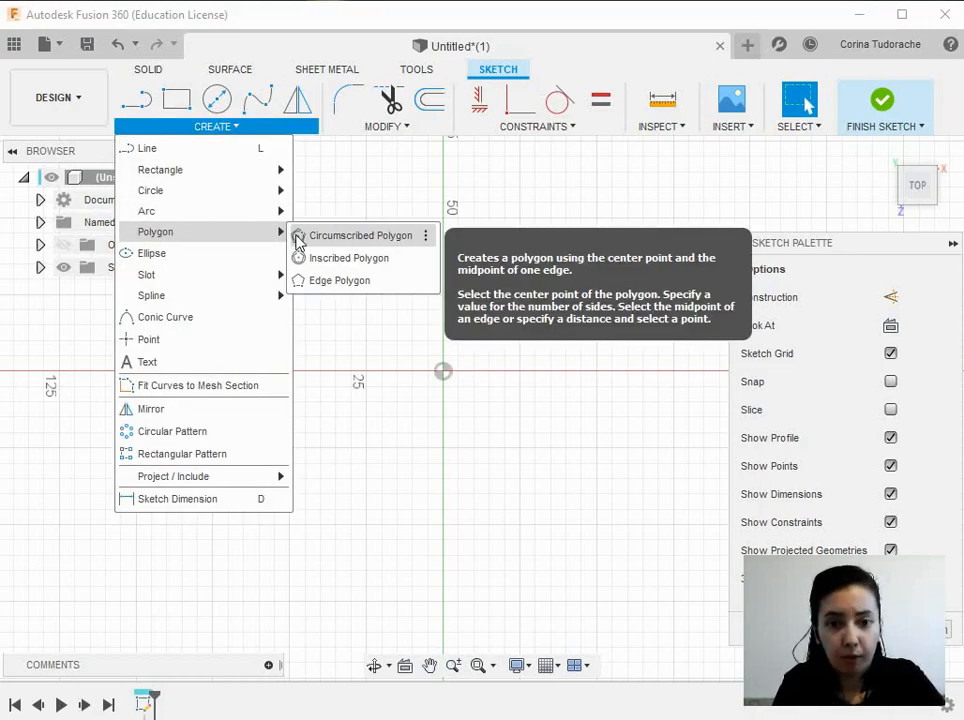
click(297, 241)
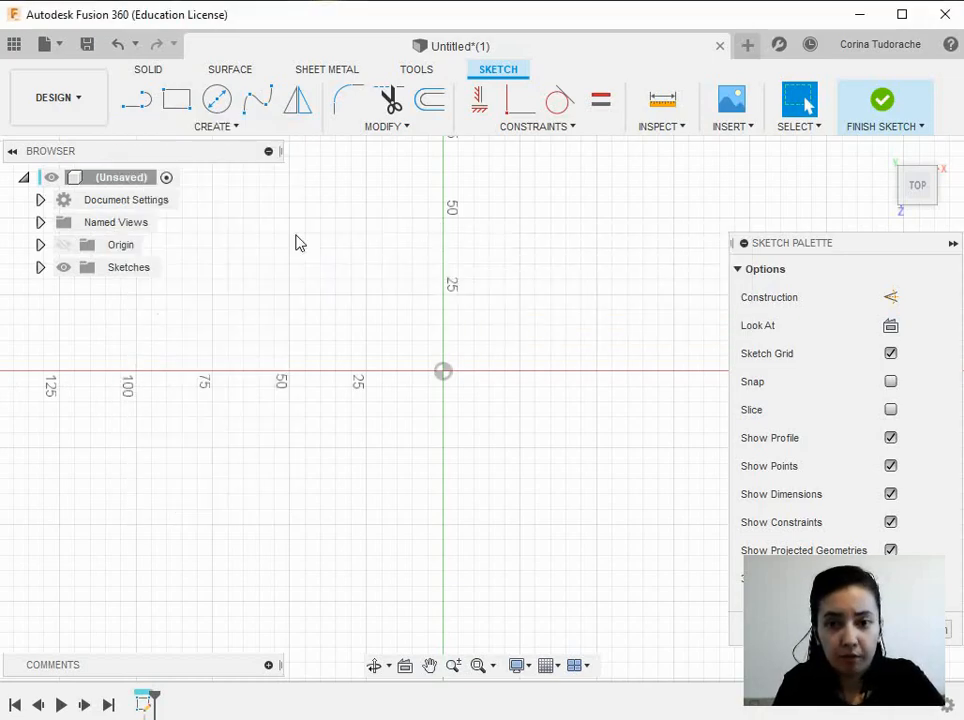
click(442, 374)
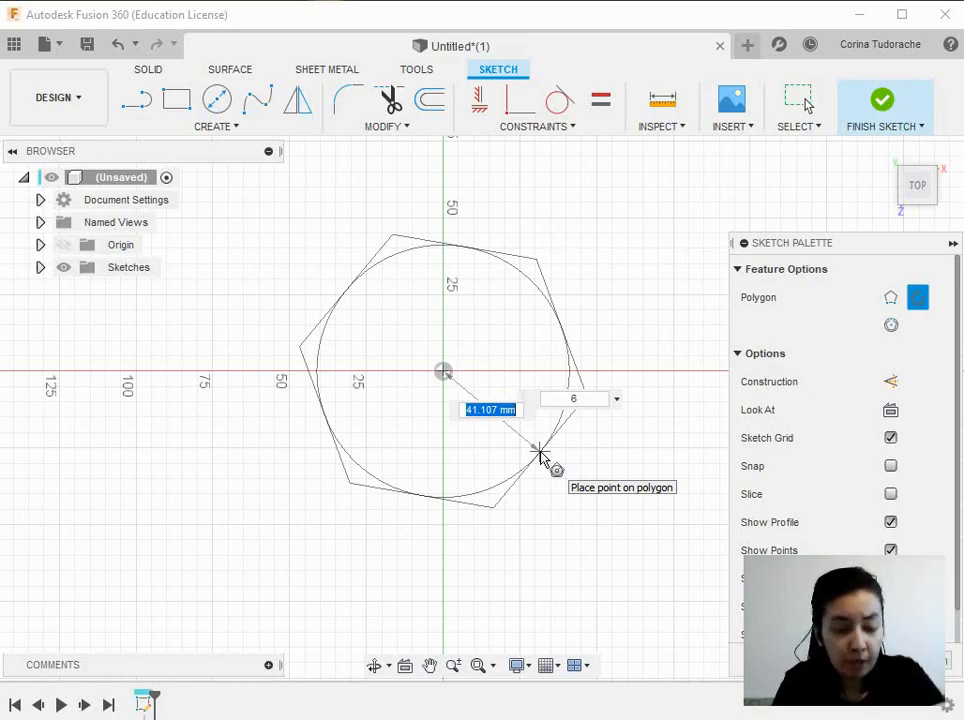
text(35)
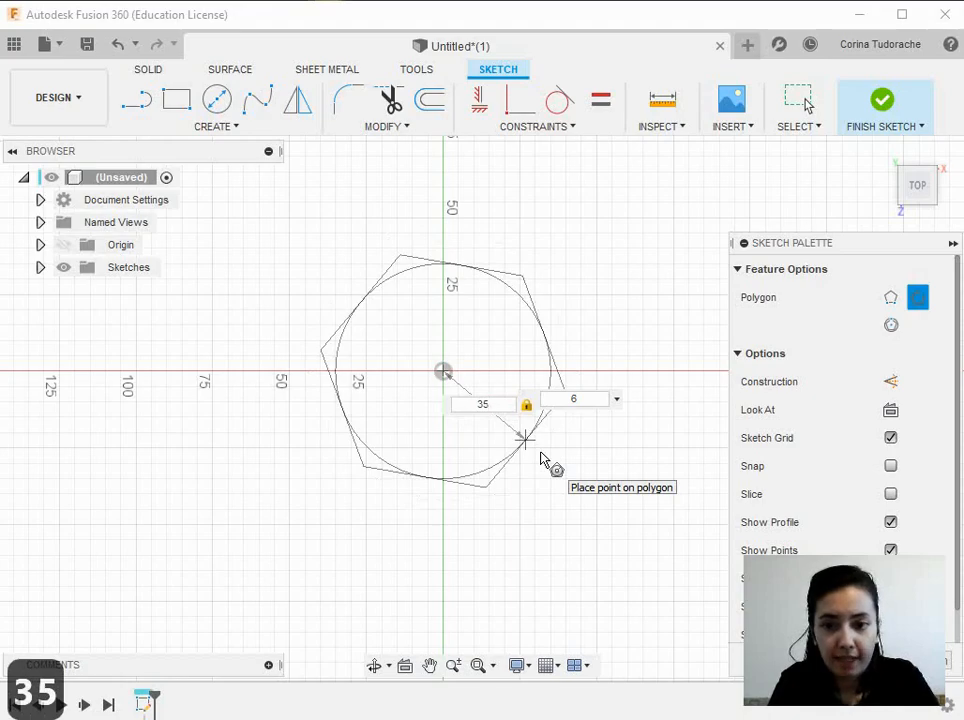
key(Tab)
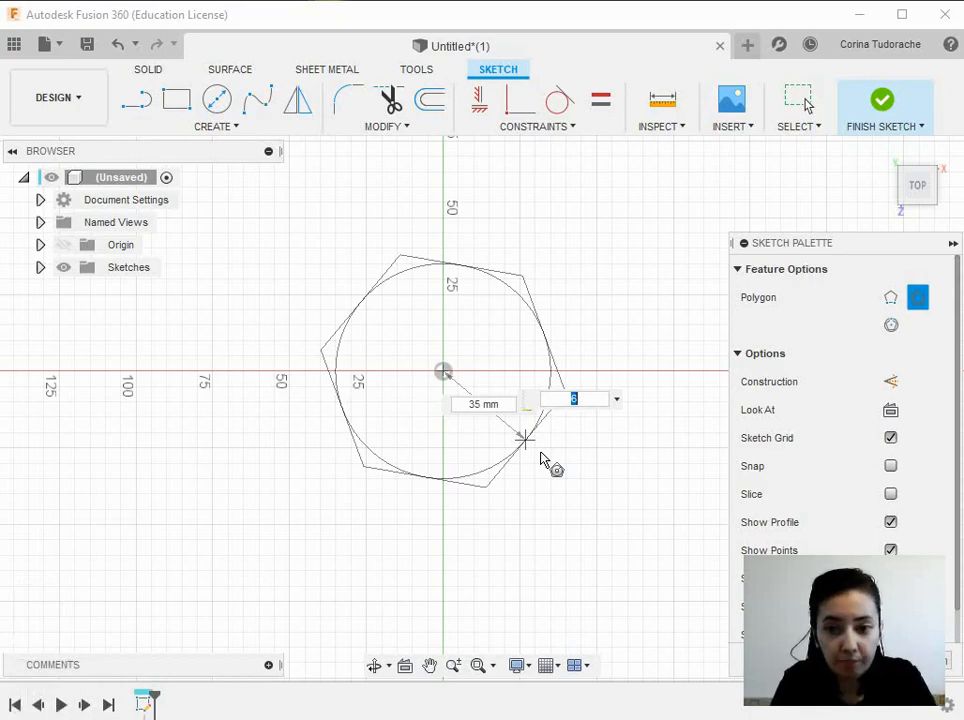
Try 3, 4 and 5 sides for the circumscribed polygon and finish it with 6 sides
text(3)
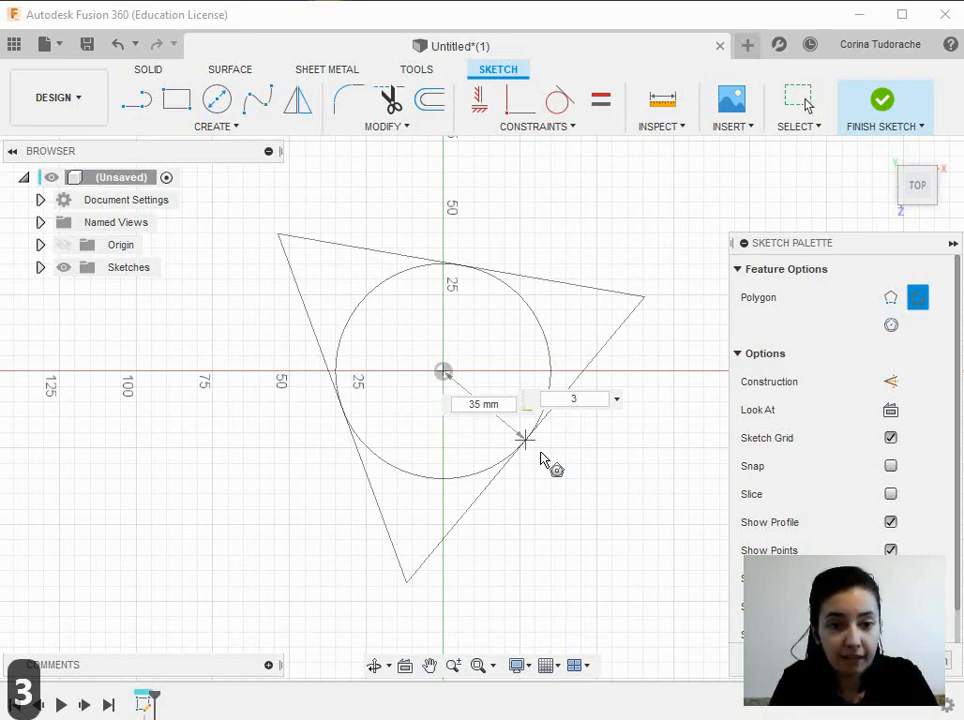
key(BackSpace)
text(4)
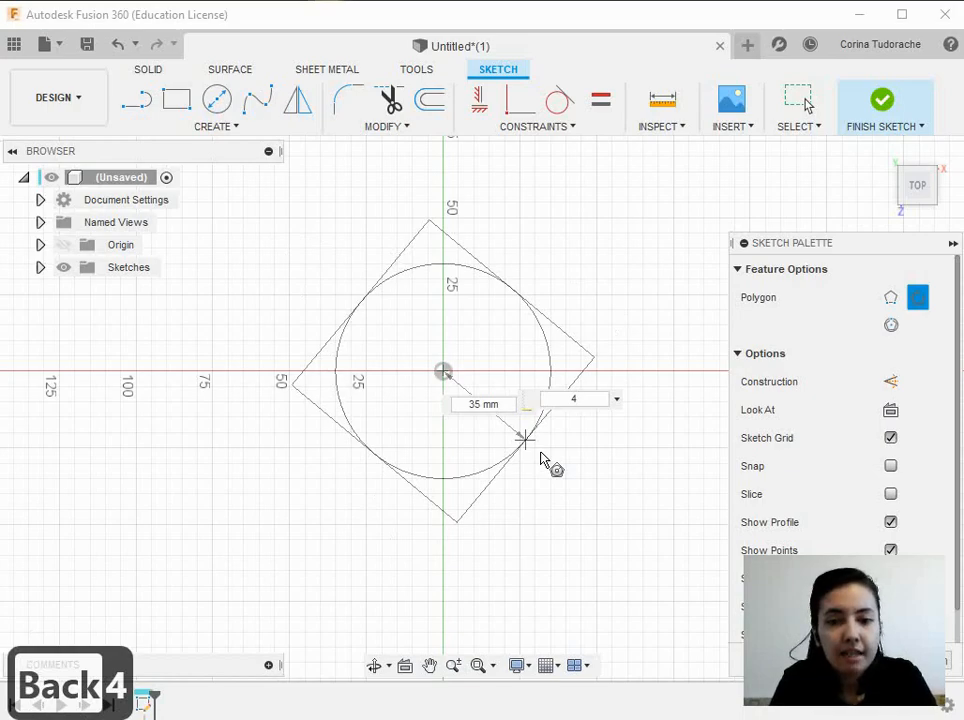
key(BackSpace)
text(5)
key(BackSpace)
text(6)
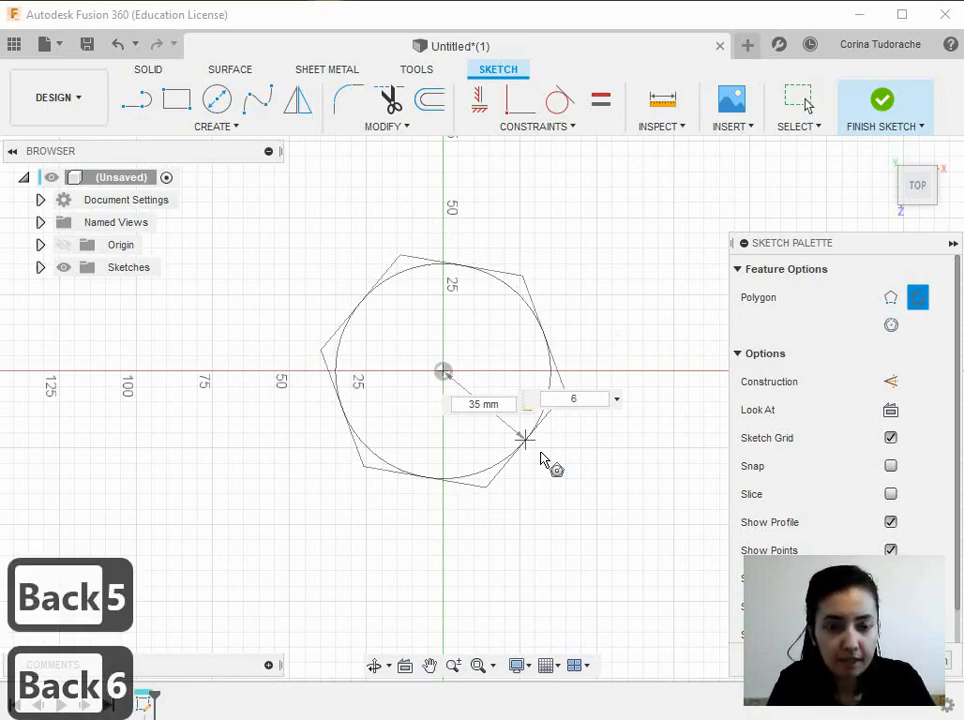
key(Return)
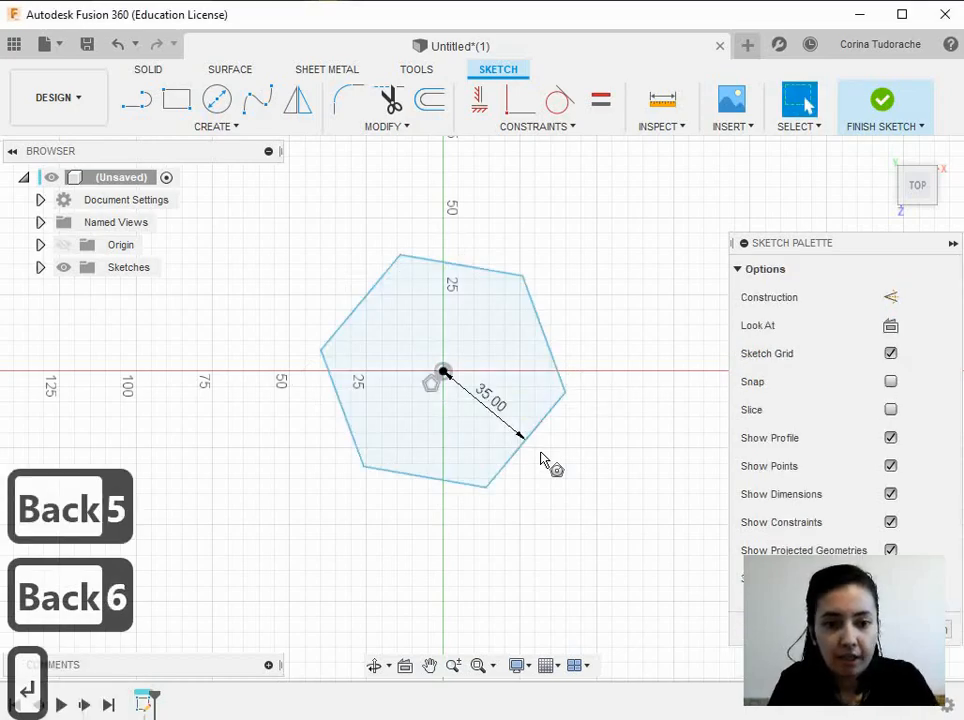
Start an inscribed polygon with its centre on the horizontal axis, about 100 mm from the origin on the positive X side
middle_drag(541, 459, 515, 439)
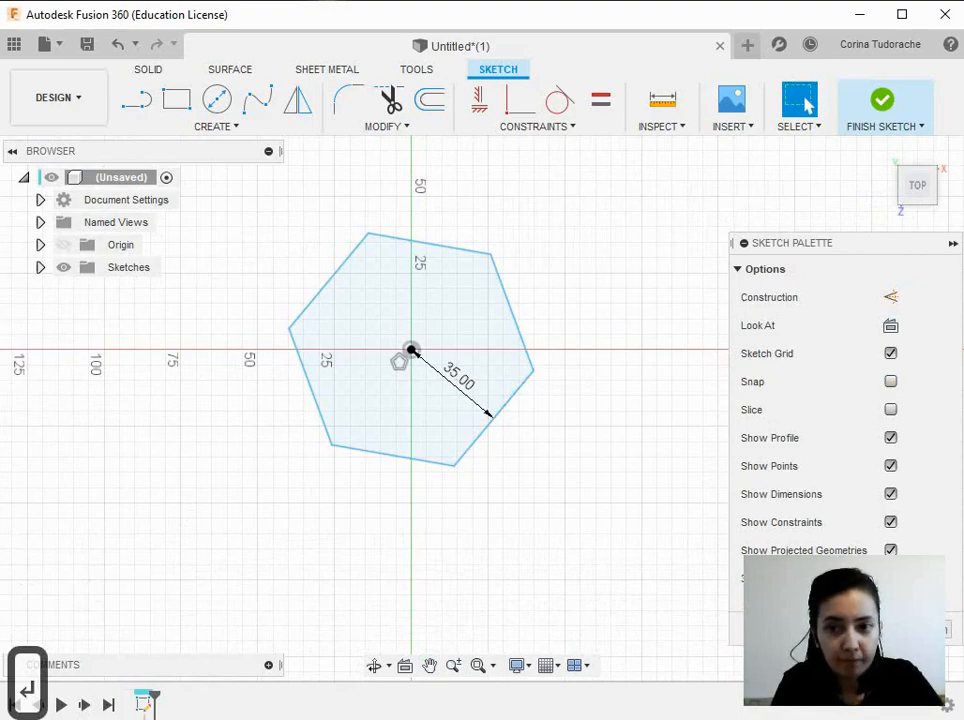
middle_drag(388, 578, 183, 568)
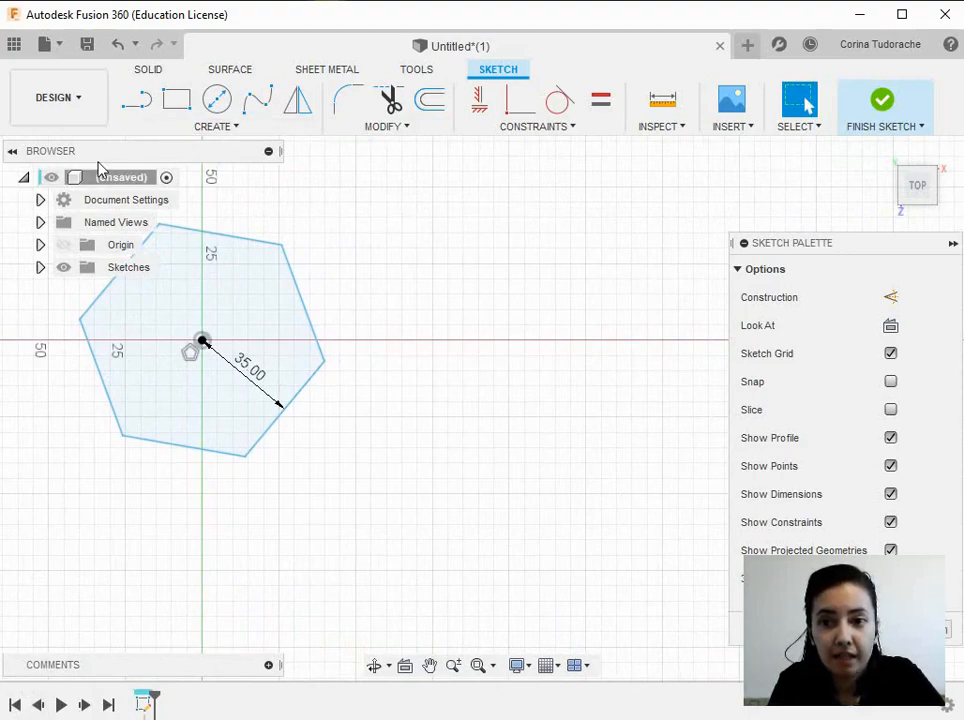
click(228, 128)
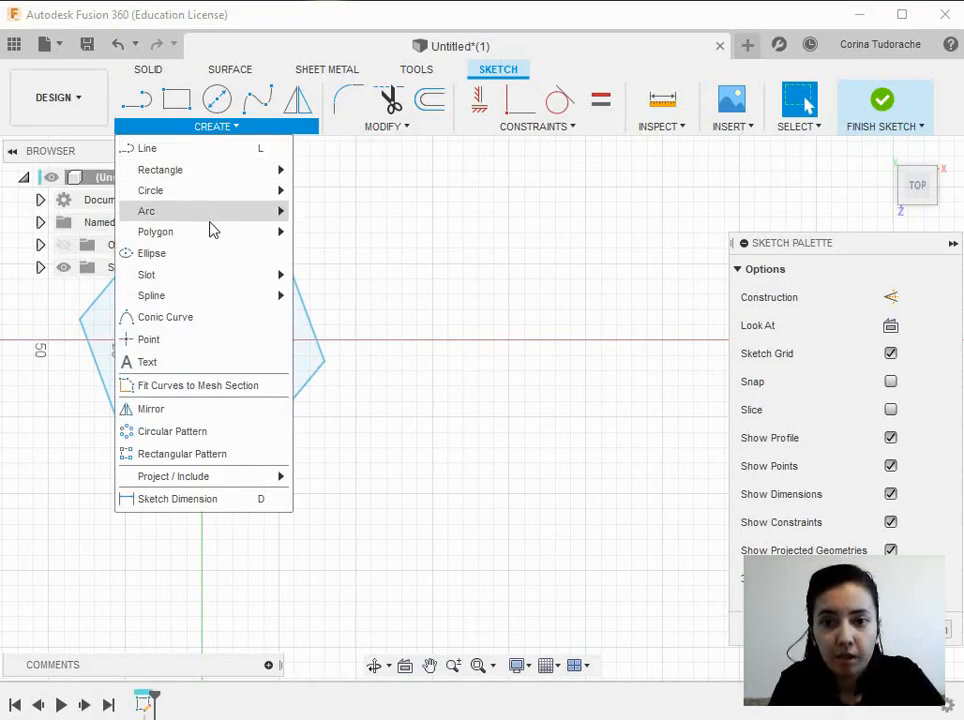
mouse_move(209, 239)
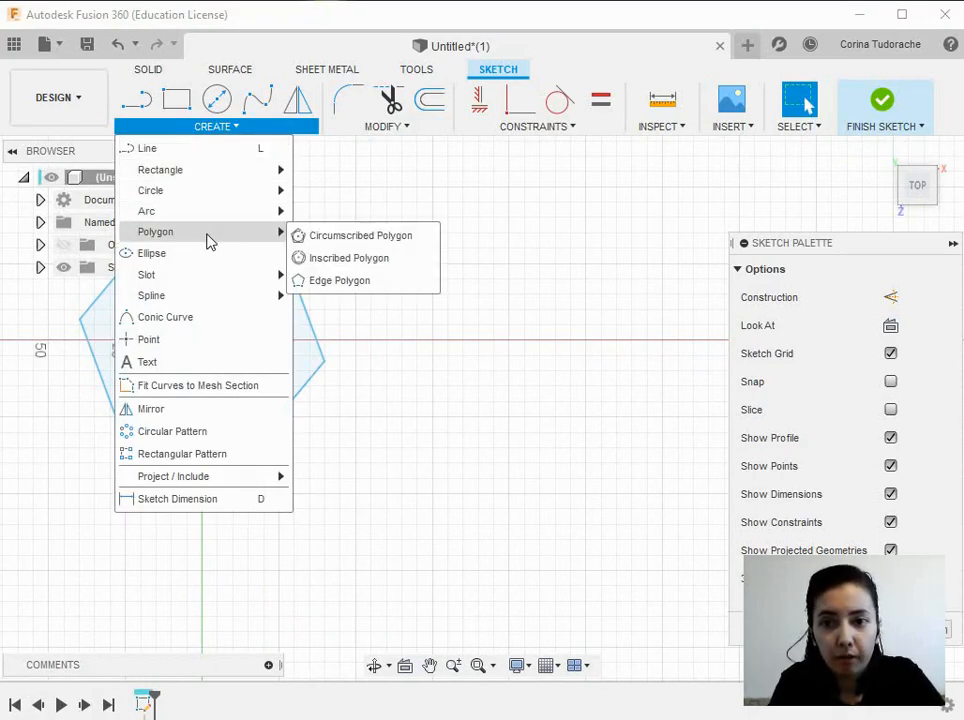
click(323, 262)
middle_drag(500, 350, 379, 364)
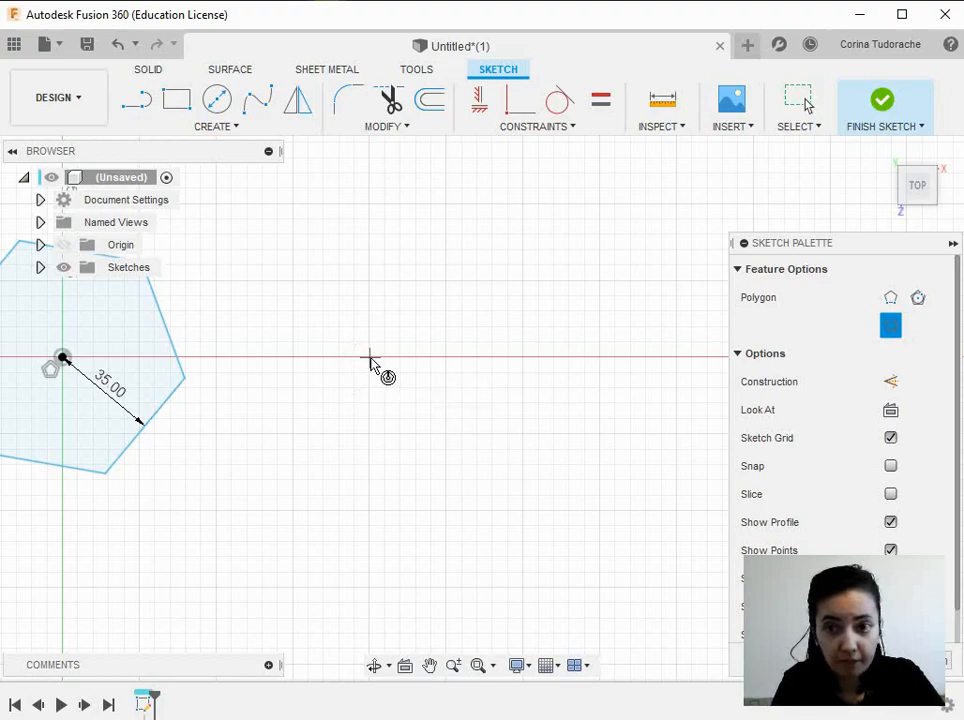
click(368, 357)
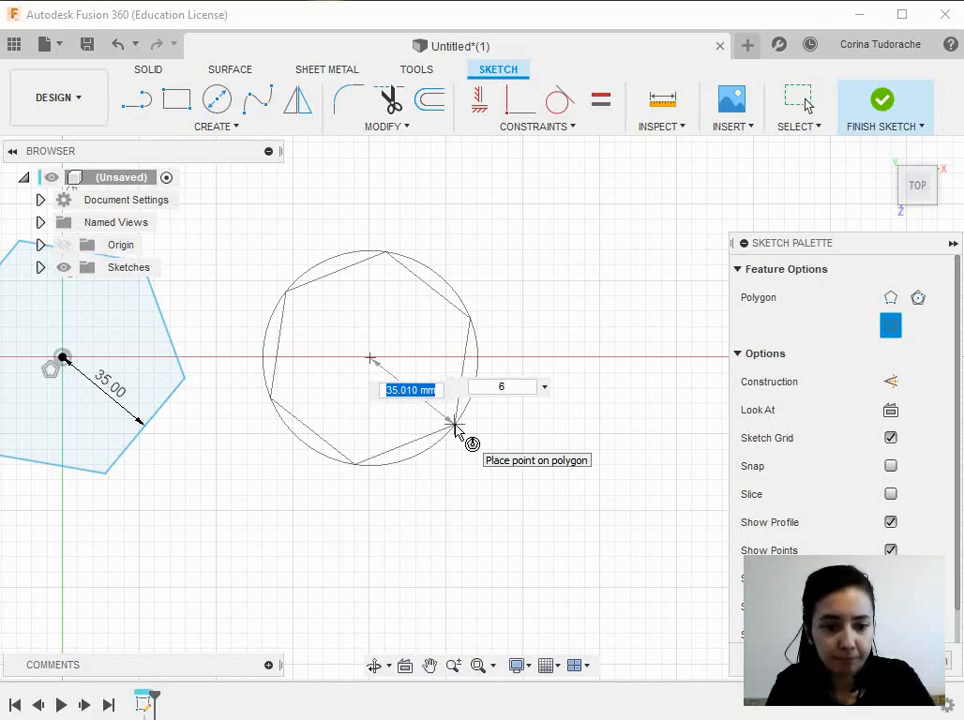
Set the inscribed polygon's radius to 35 mm and complete it with 6 sides
key(Left)
key(Right)
key(Right)
key(shift+Left)
key(shift+Left)
key(shift+Left)
key(shift+Left)
key(shift+Left)
key(shift+Left)
key(shift+Left)
key(shift+Left)
key(shift+Left)
key(shift+Left)
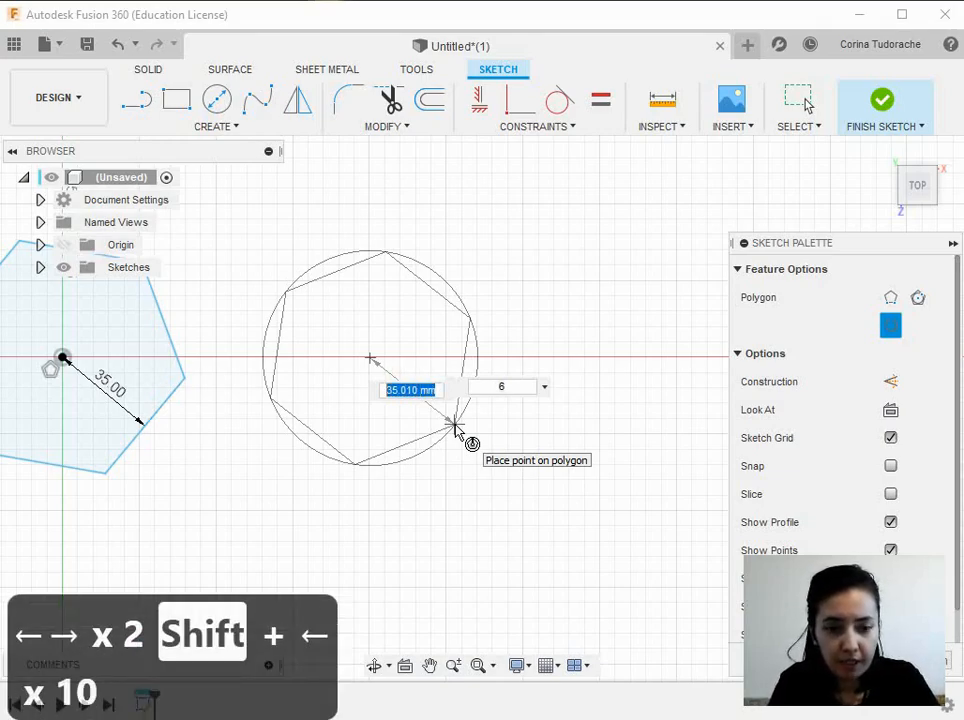
text(35)
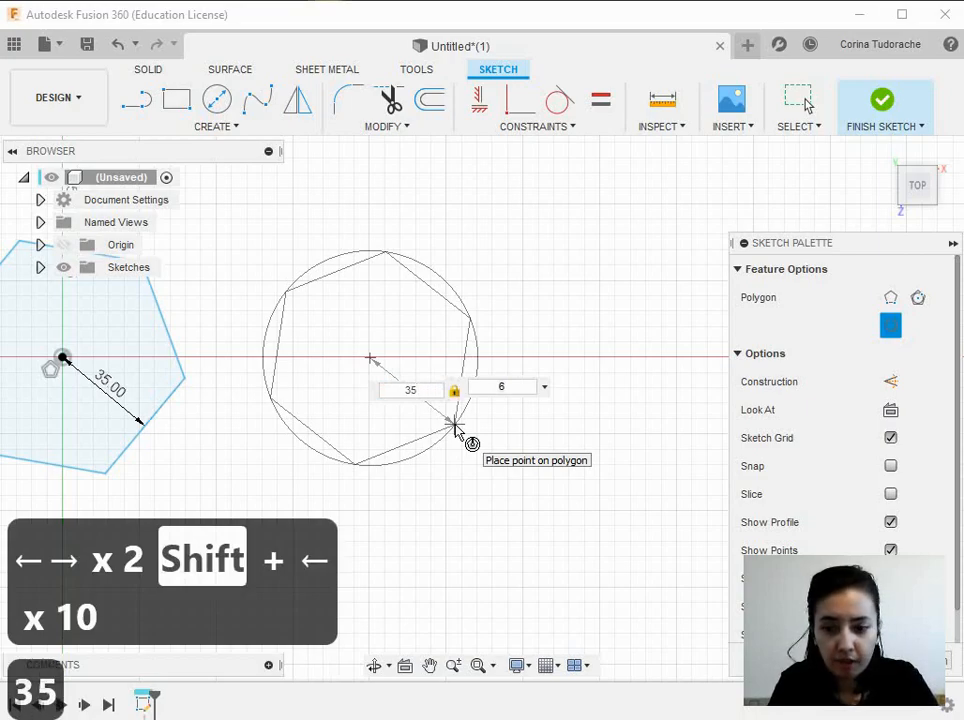
key(Tab)
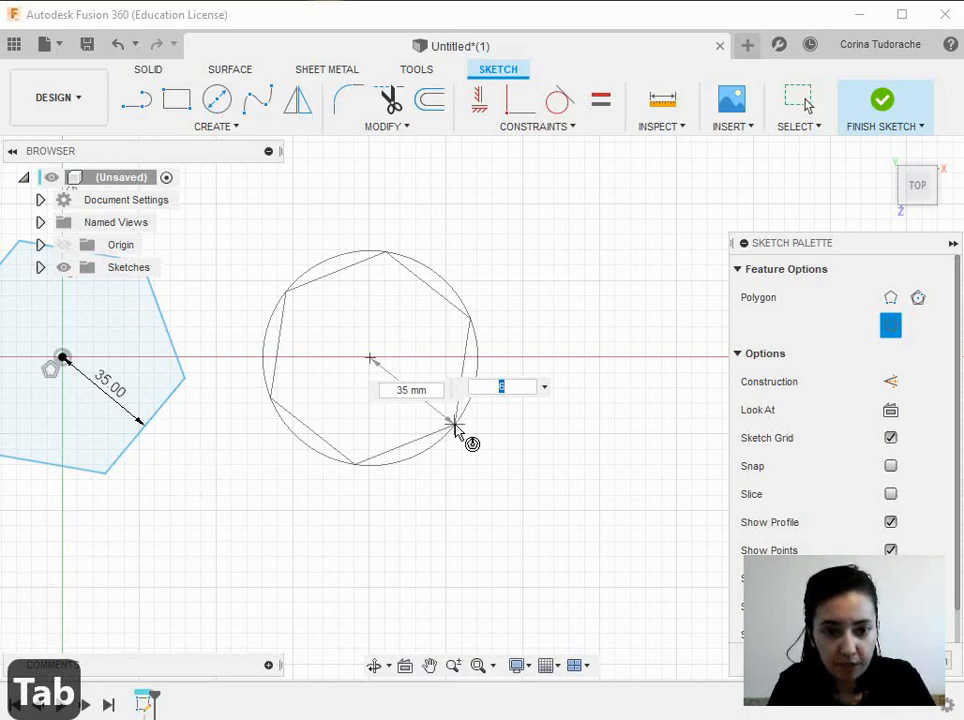
key(Return)
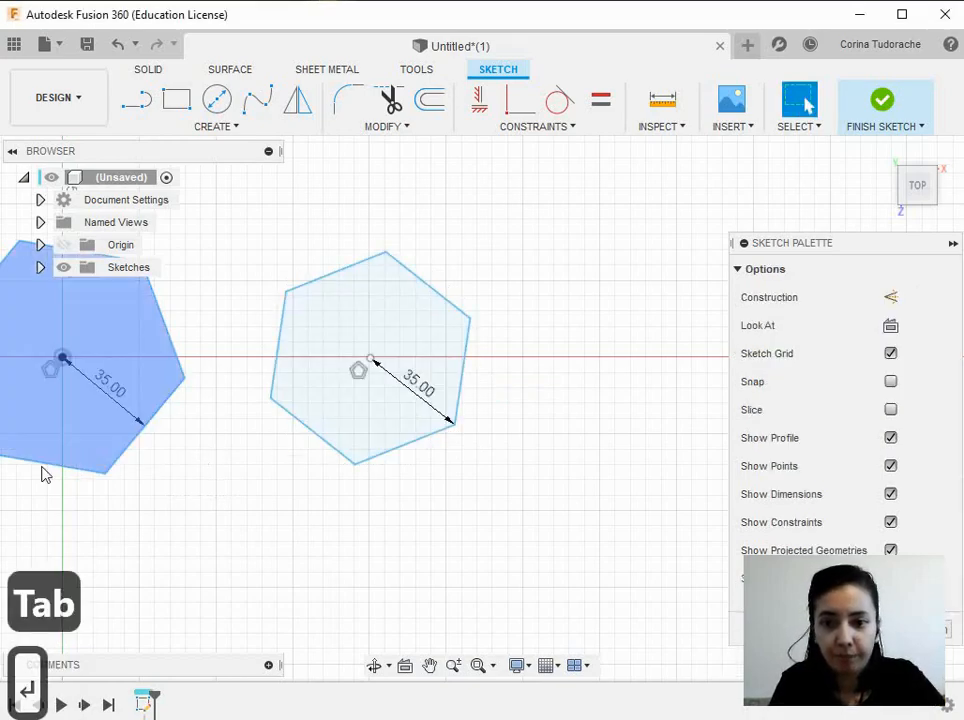
Start an edge polygon with its first point on the horizontal axis, beyond the inscribed hexagon on the positive X side
mouse_move(325, 502)
middle_down()
mouse_move(439, 532)
mouse_move(429, 535)
middle_up()
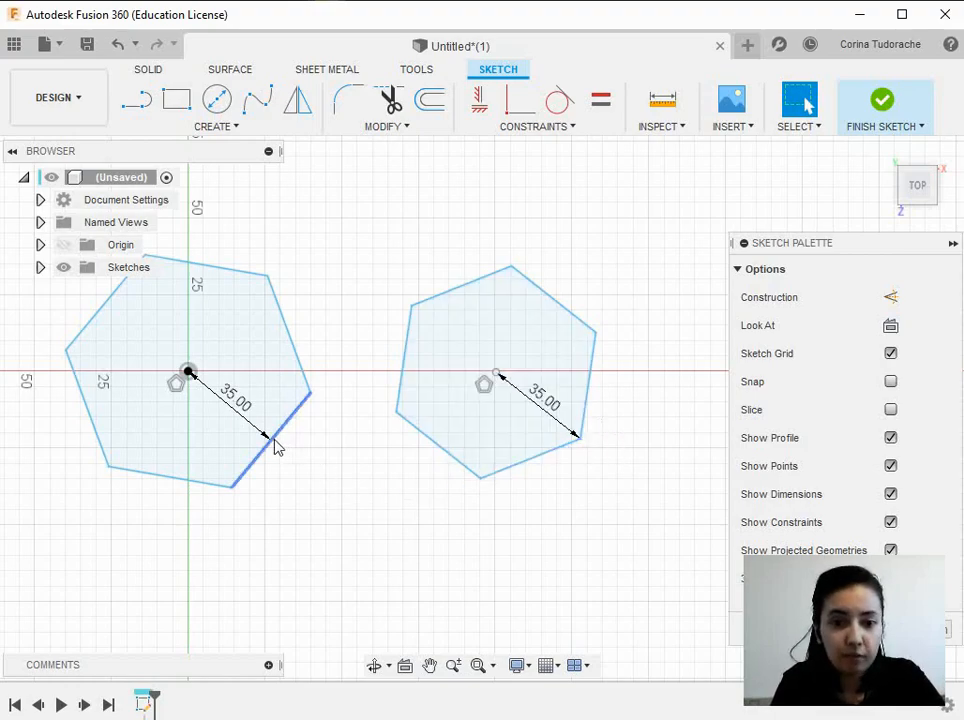
middle_drag(499, 544, 240, 536)
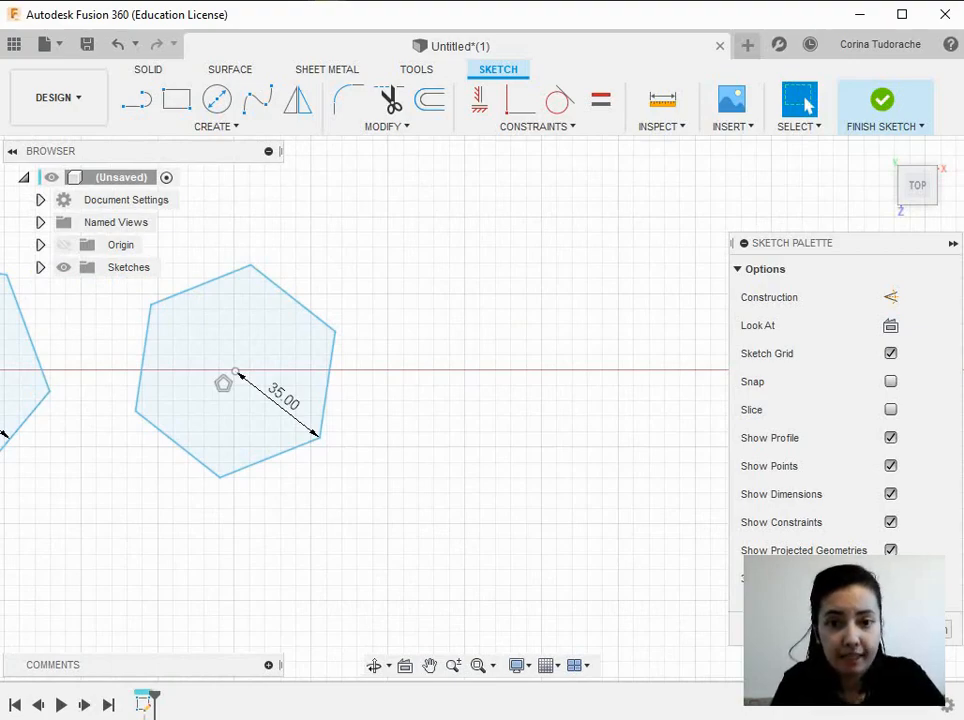
click(238, 127)
mouse_move(215, 237)
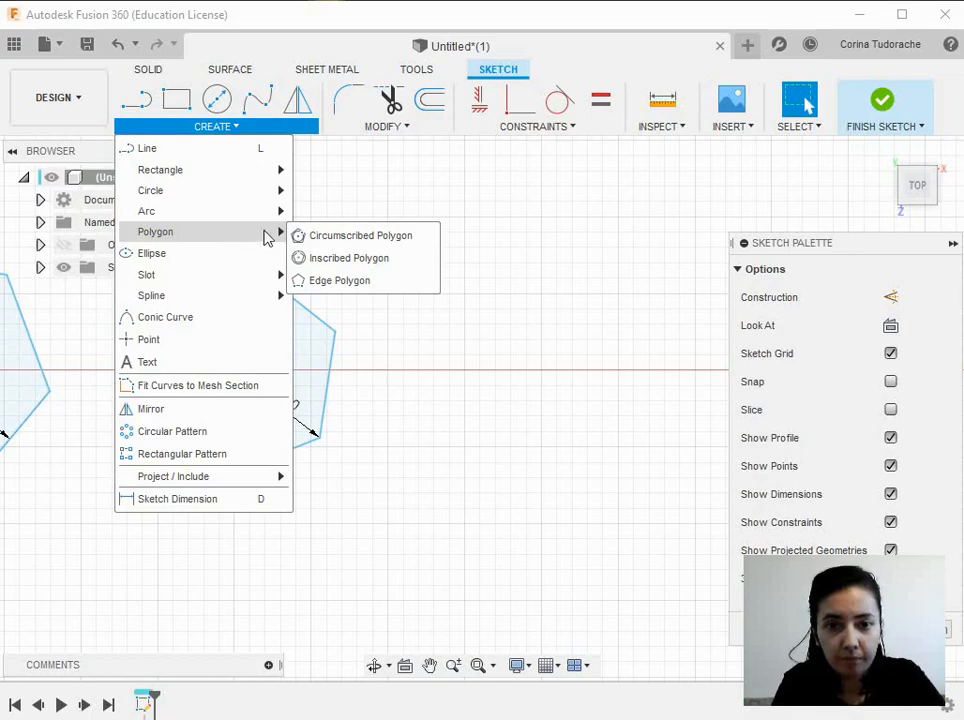
click(314, 282)
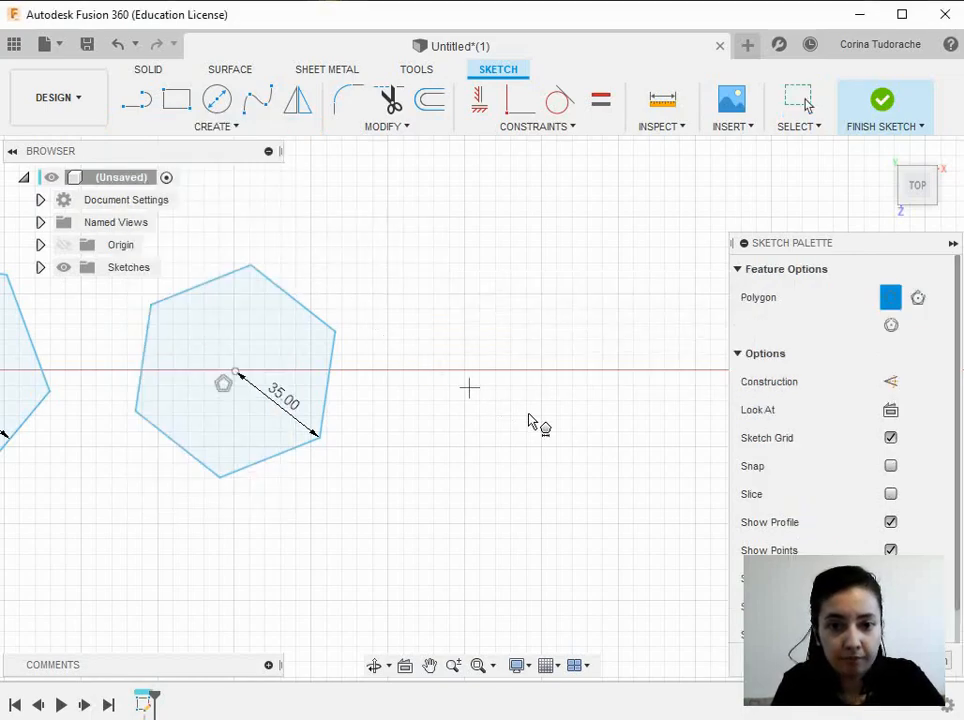
middle_drag(572, 417, 398, 434)
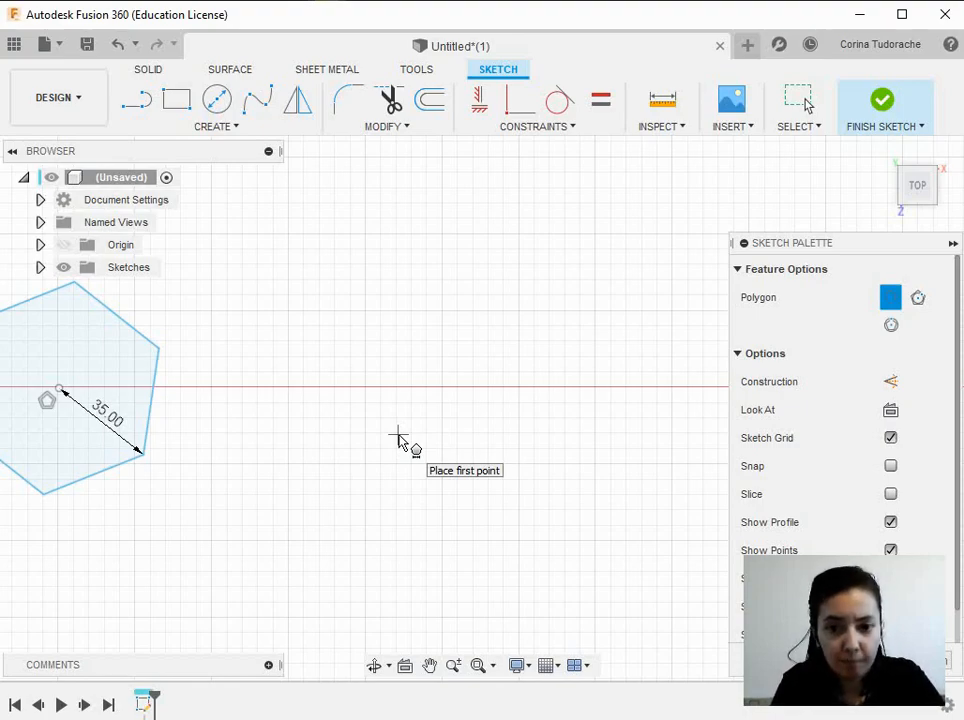
click(295, 388)
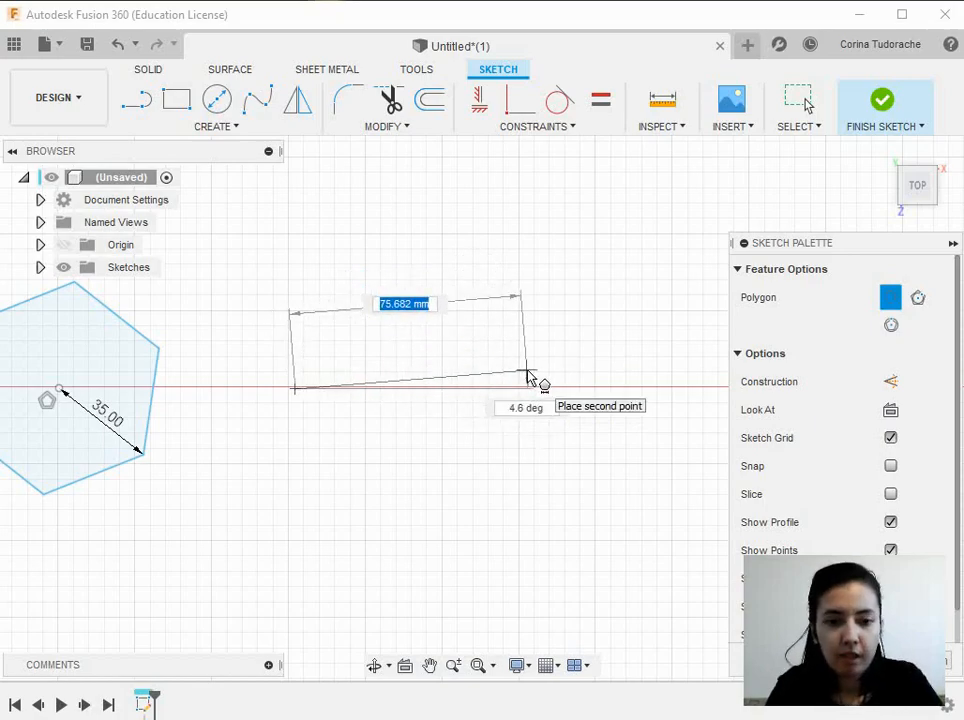
Define the edge polygon's first edge as 25 mm long at an angle of 0 degrees
text(25)
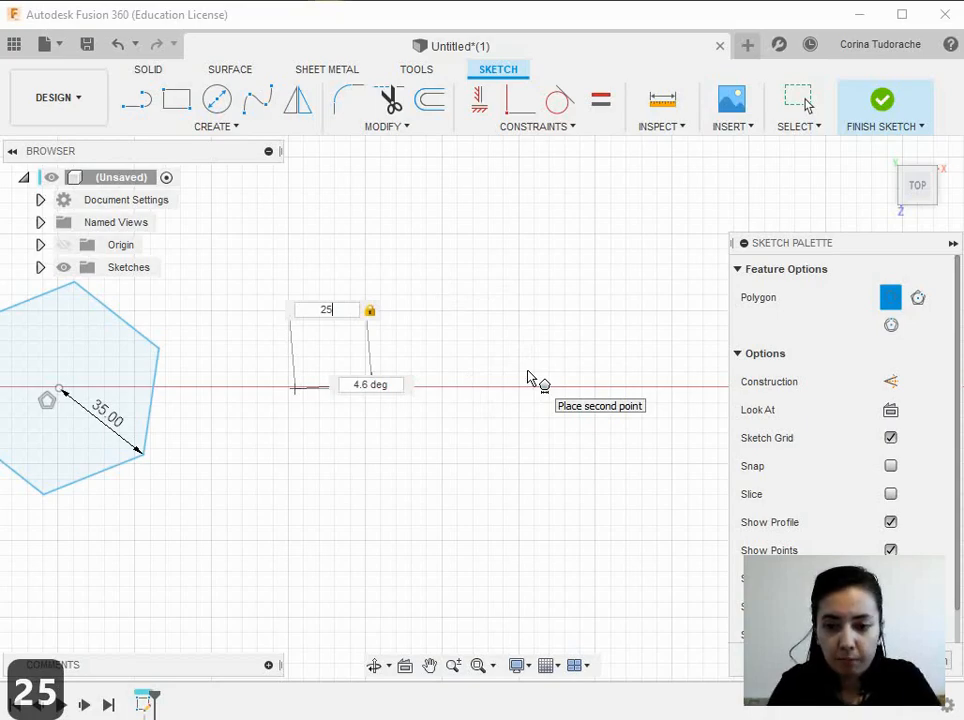
key(Tab)
text(0)
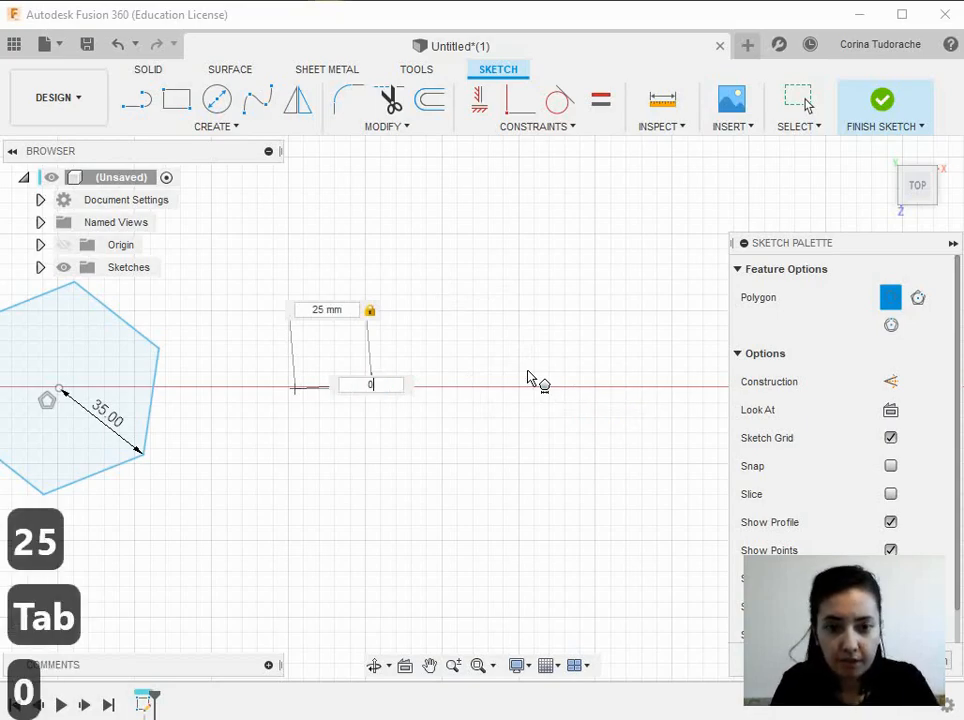
key(Return)
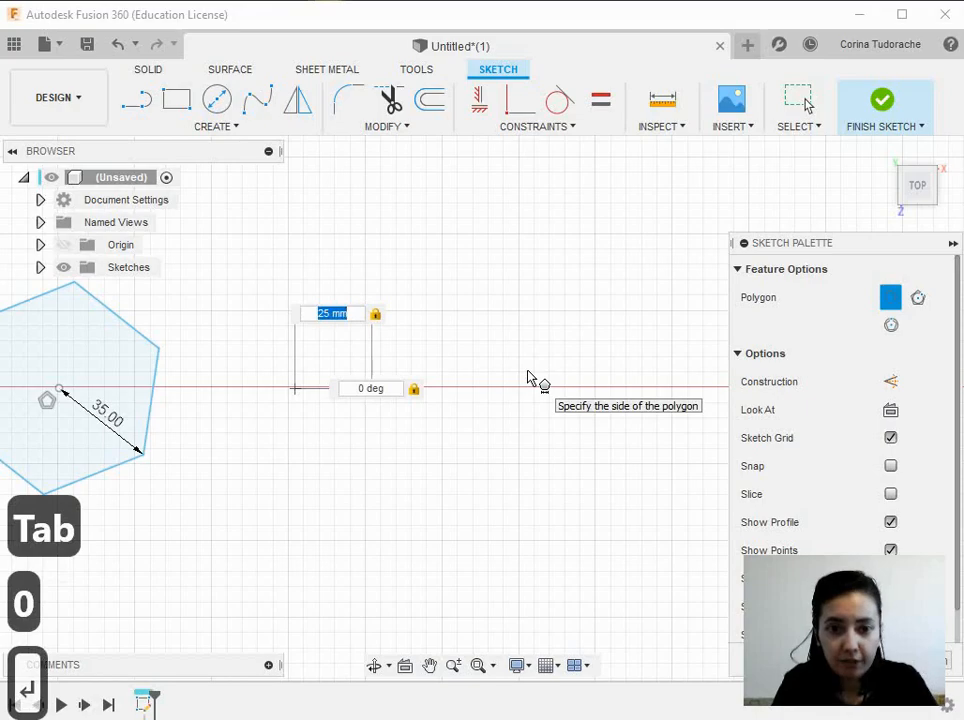
key(Return)
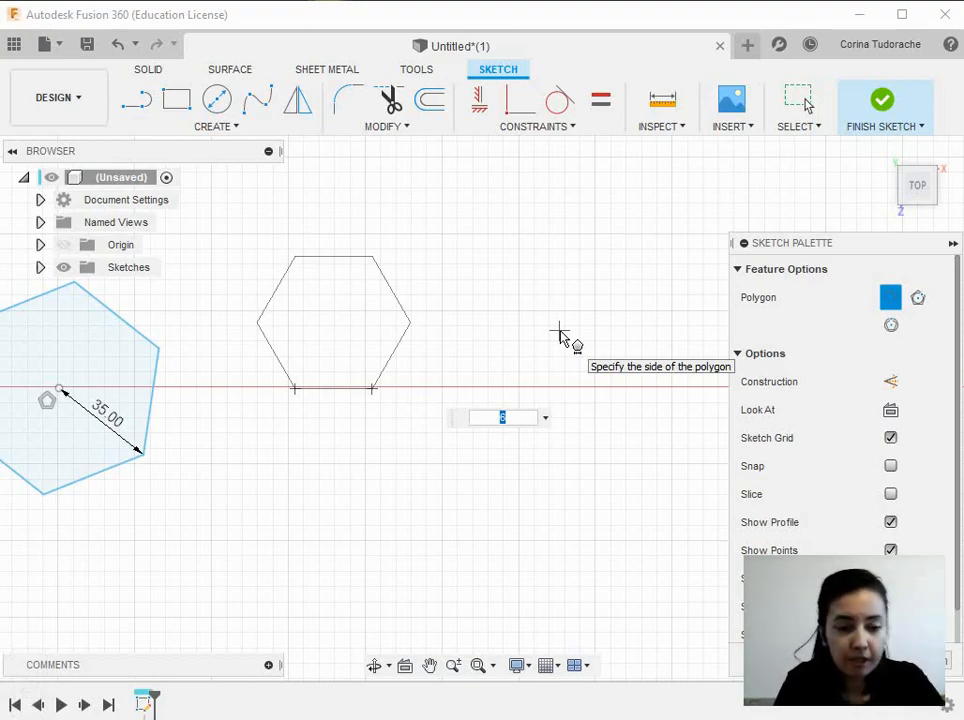
Try 5 sides for the edge polygon, then set it to 6 sides and complete it
key(BackSpace)
text(5)
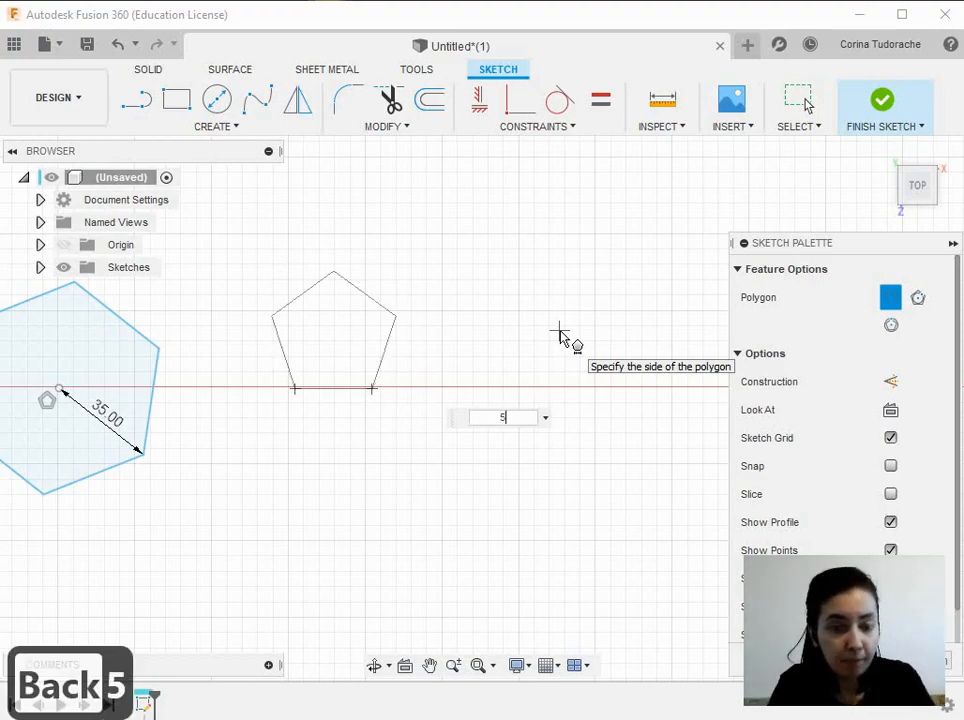
key(BackSpace)
text(6)
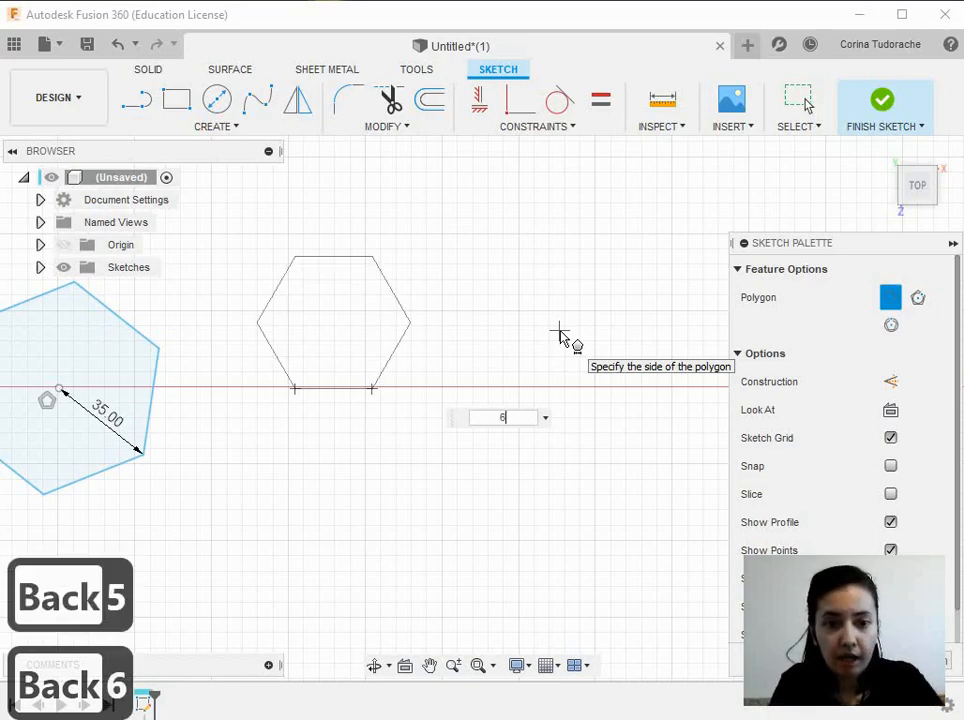
key(Return)
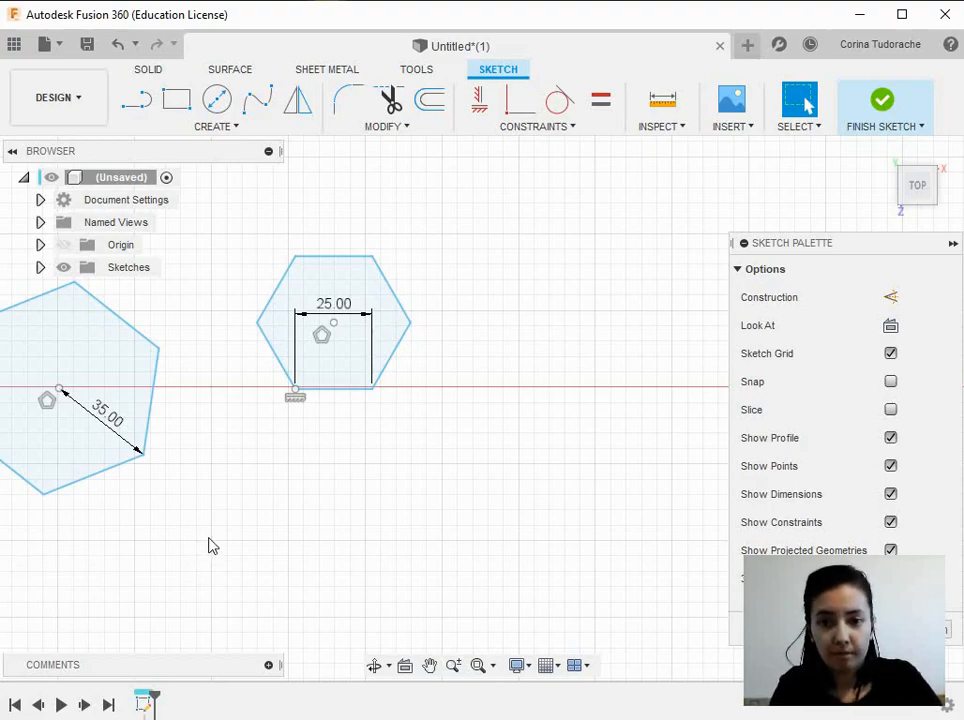
Examine how the radius or edge dimension defines each of the circumscribed, inscribed and edge hexagons
mouse_move(209, 544)
middle_down()
mouse_move(463, 514)
mouse_move(606, 551)
mouse_move(518, 547)
middle_up()
scroll(518, 547, down, 1)
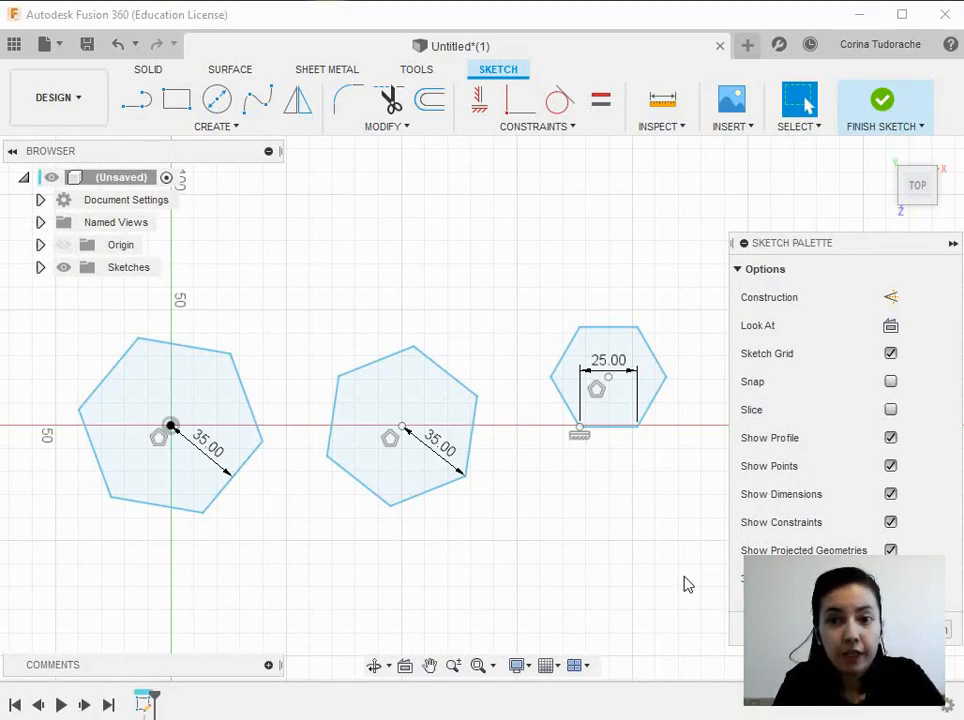
click(163, 497)
click(207, 577)
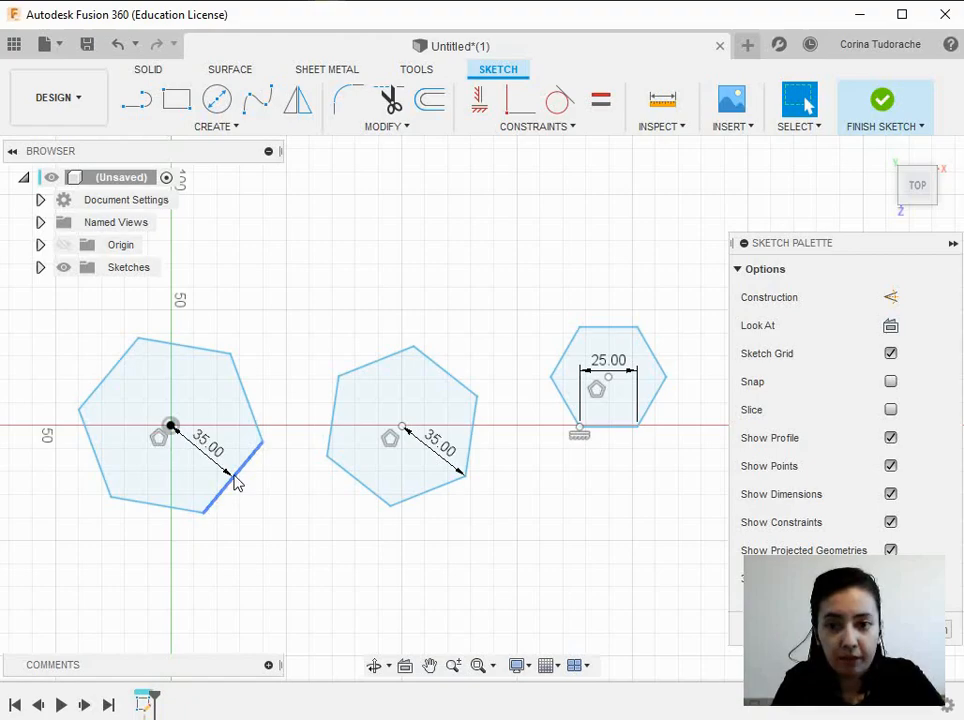
click(363, 462)
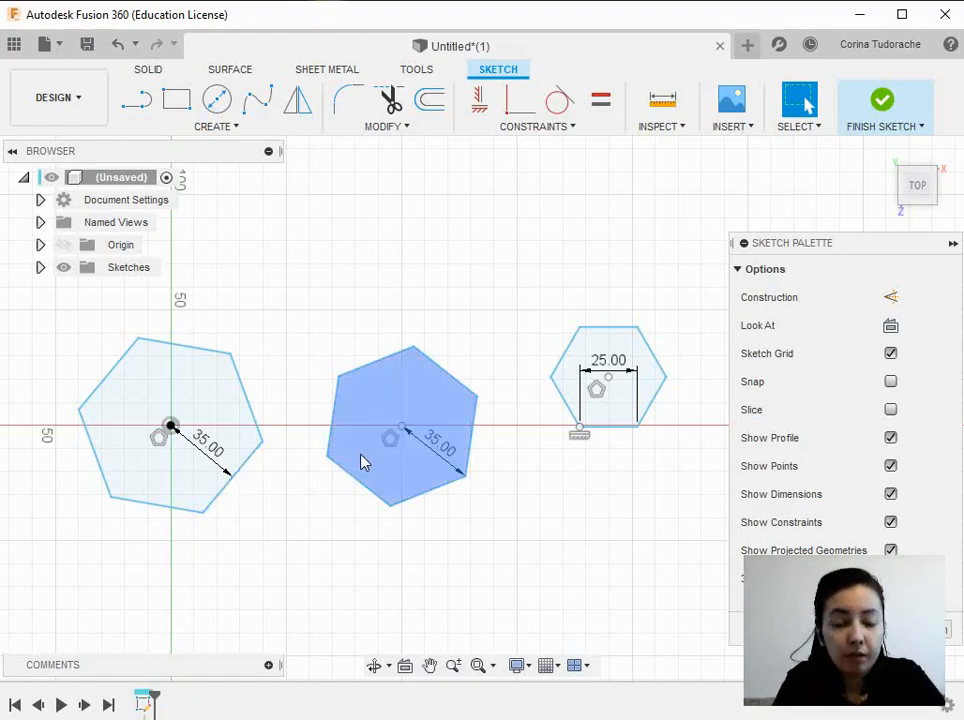
click(401, 430)
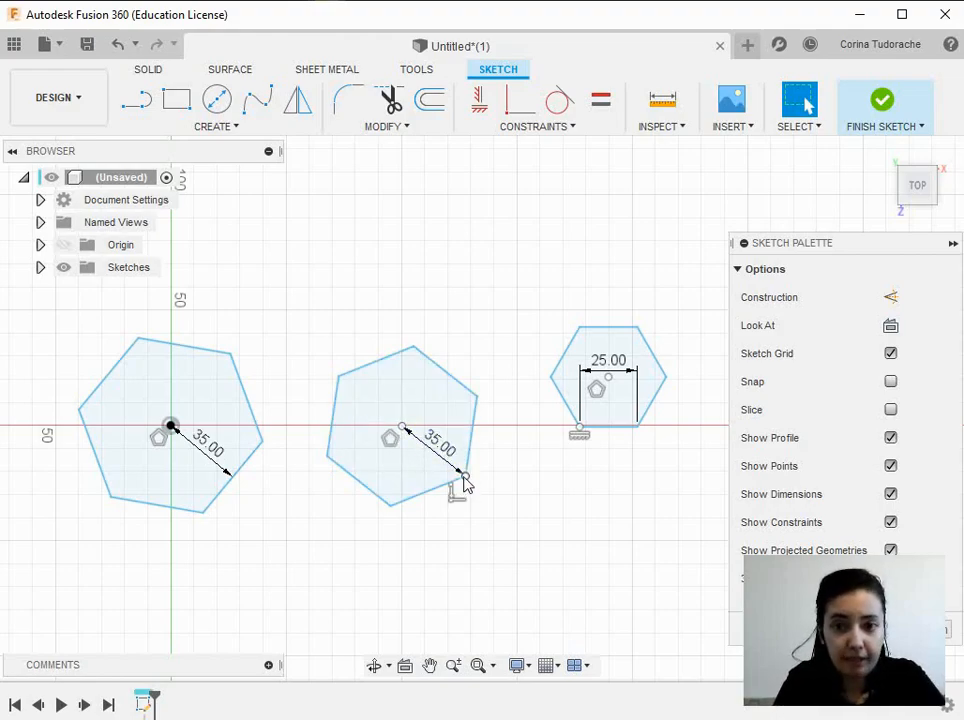
click(609, 415)
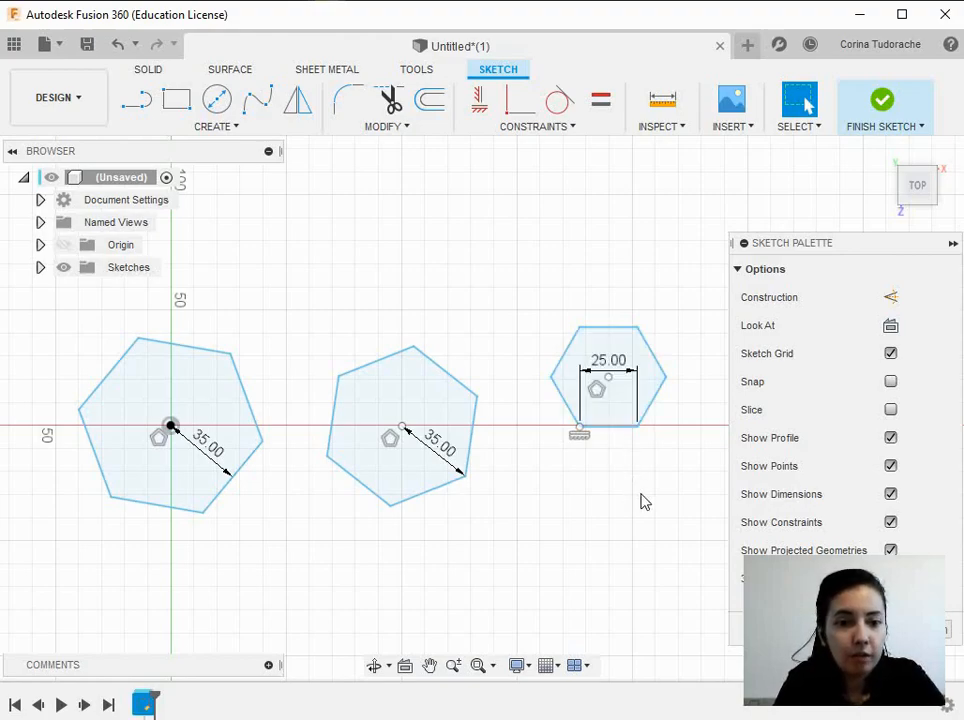
click(626, 428)
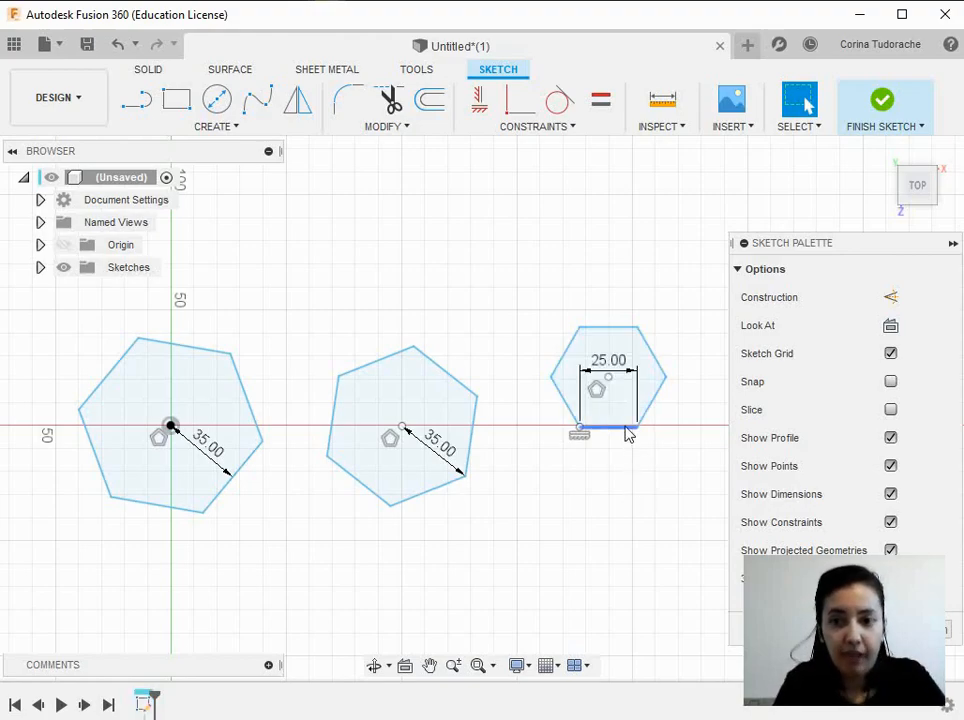
scroll(640, 515, down, 1)
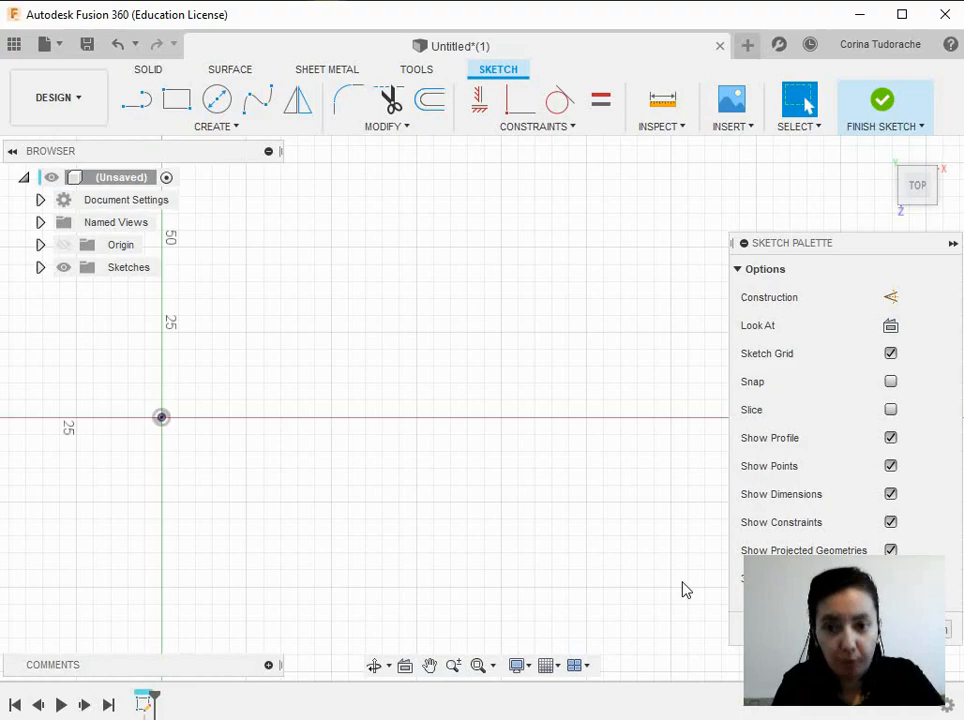
Start an edge polygon in the empty sketch with its first point on the horizontal axis, about 40 mm from the origin on the positive X side
click(259, 129)
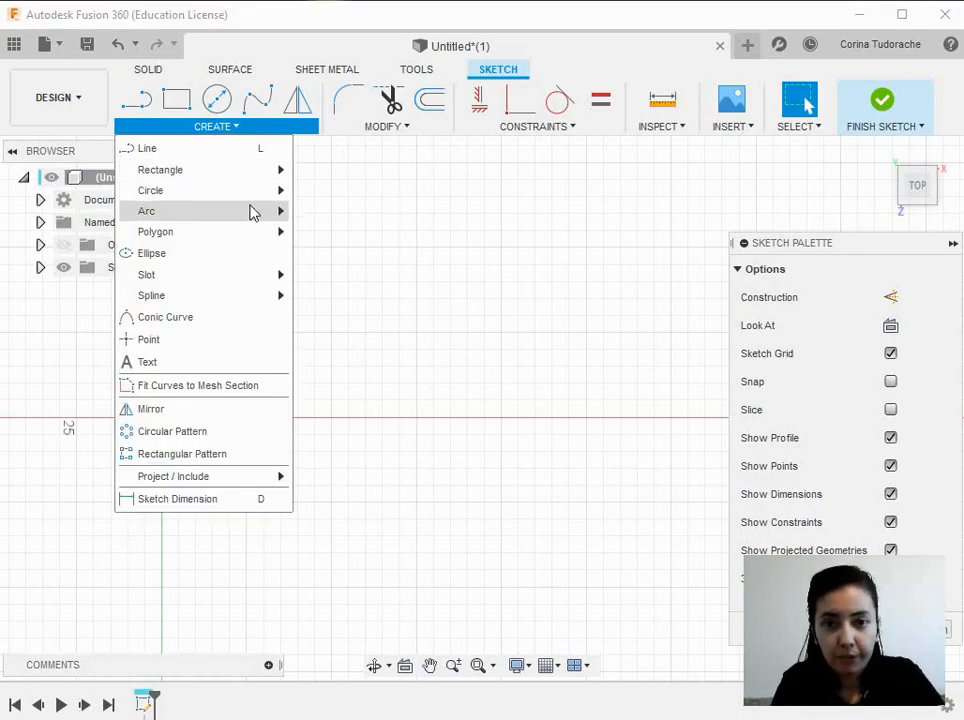
mouse_move(247, 231)
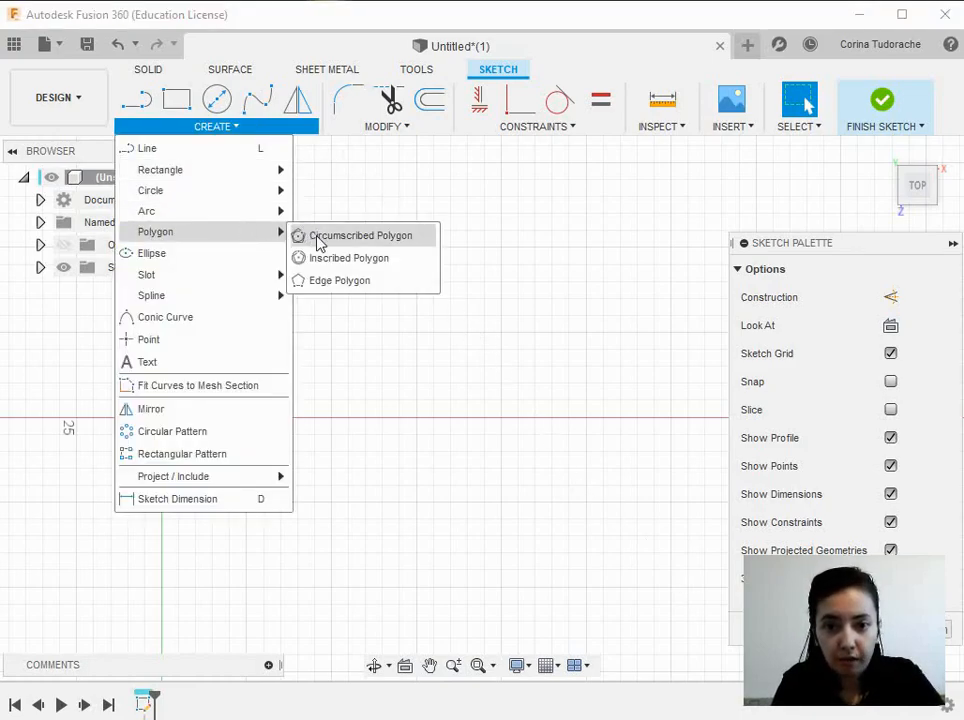
click(341, 284)
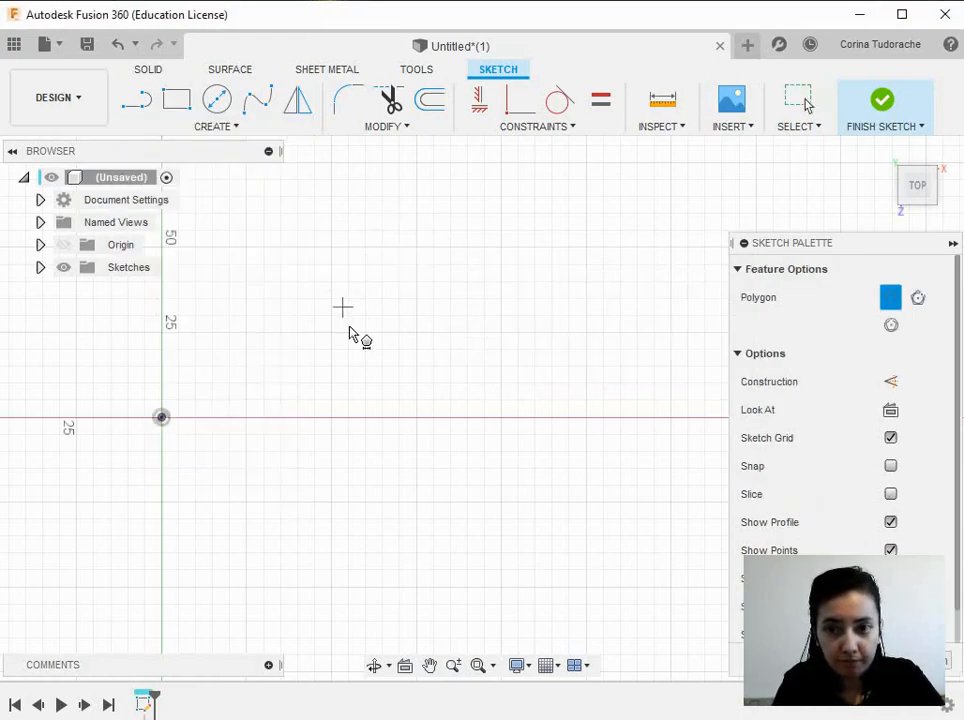
click(300, 417)
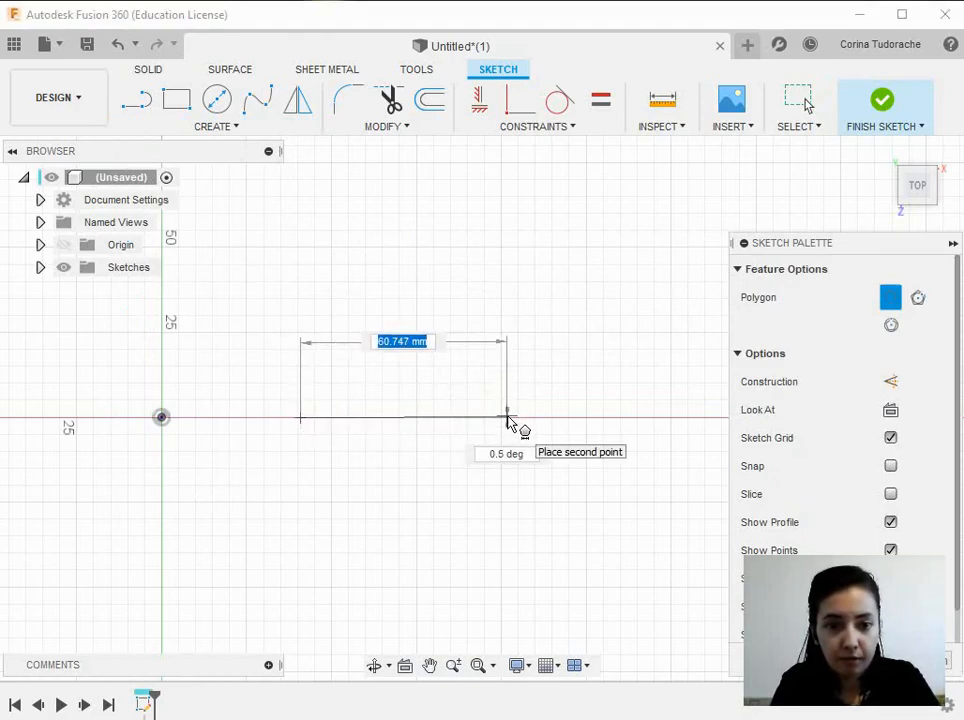
Define the new edge polygon's first edge as 50 mm long at an angle of 0 degrees
text(50.00)
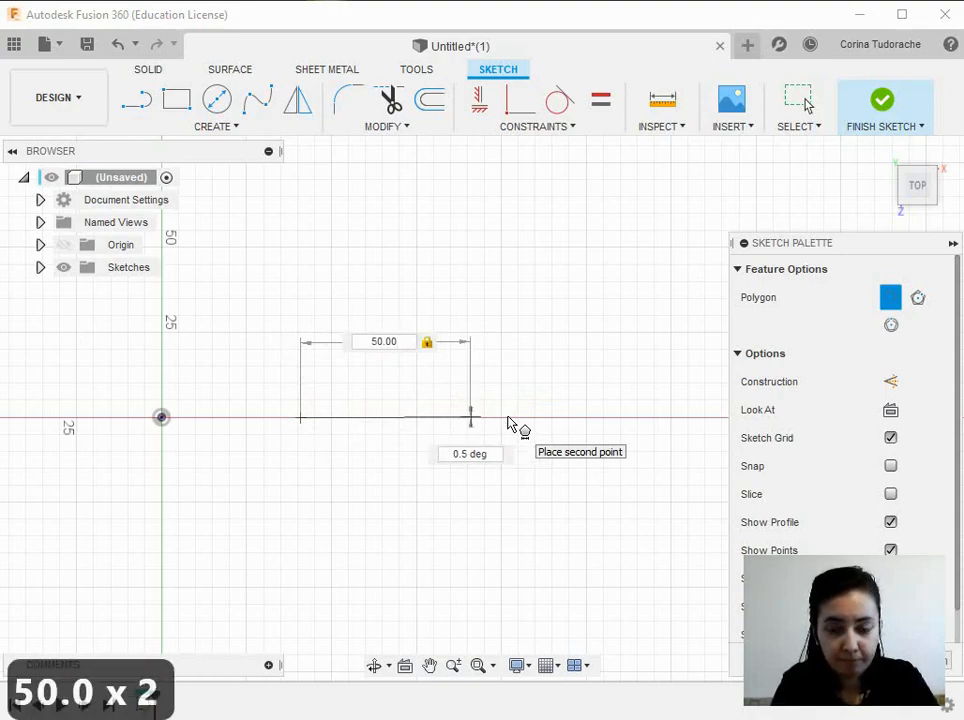
key(Tab)
text(0.0)
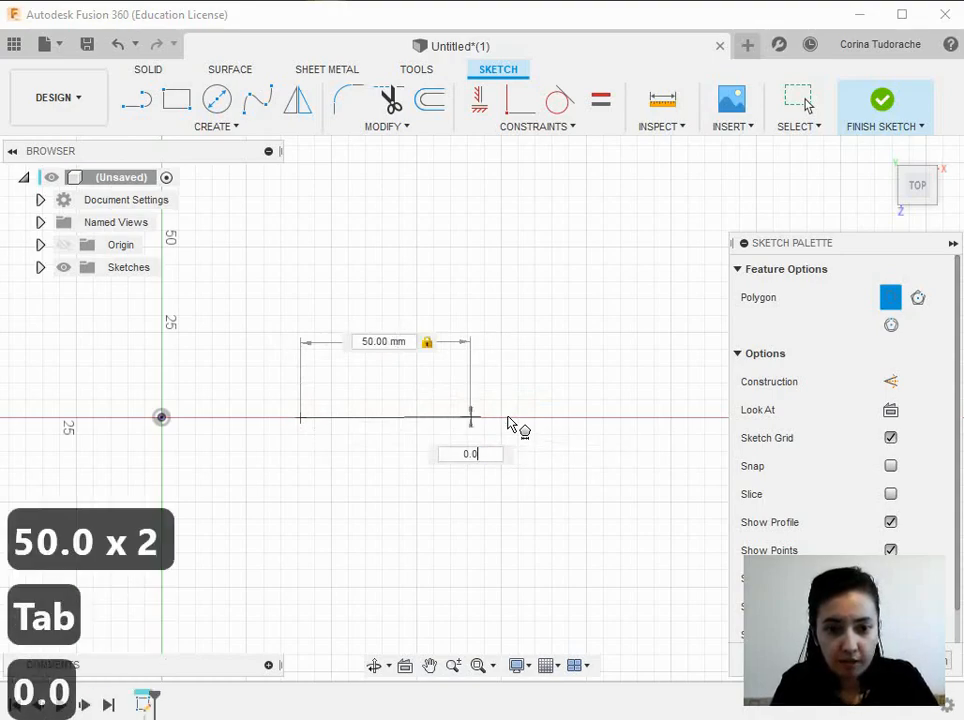
key(Return)
key(Return)
key(Return)
key(Return)
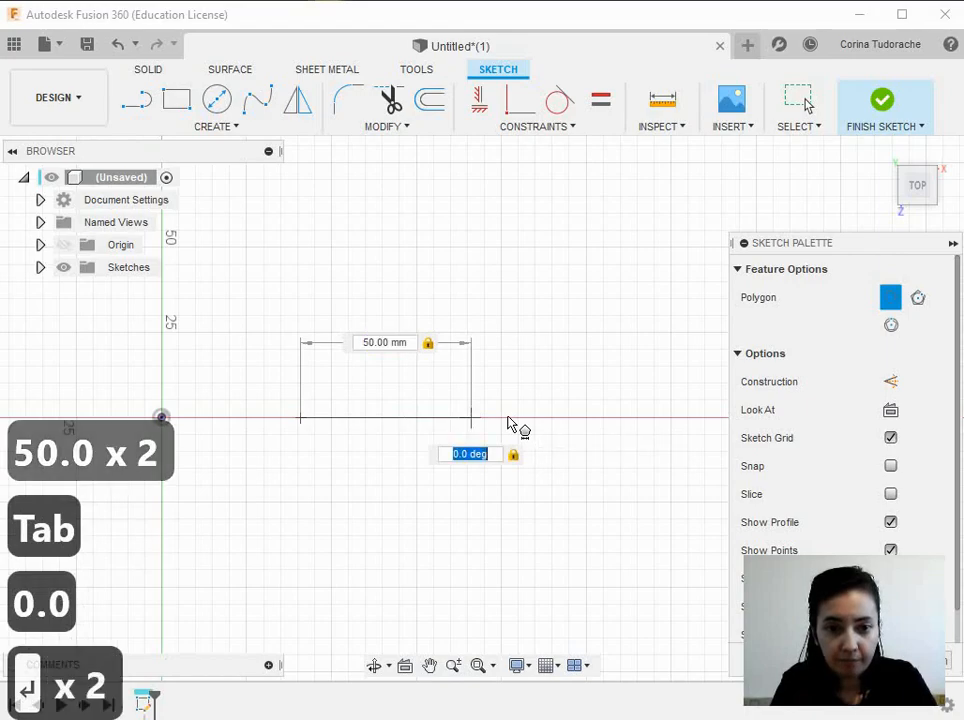
Complete the edge polygon with 6 sides, above the horizontal axis
scroll(654, 340, down, 3)
middle_drag(654, 340, 603, 390)
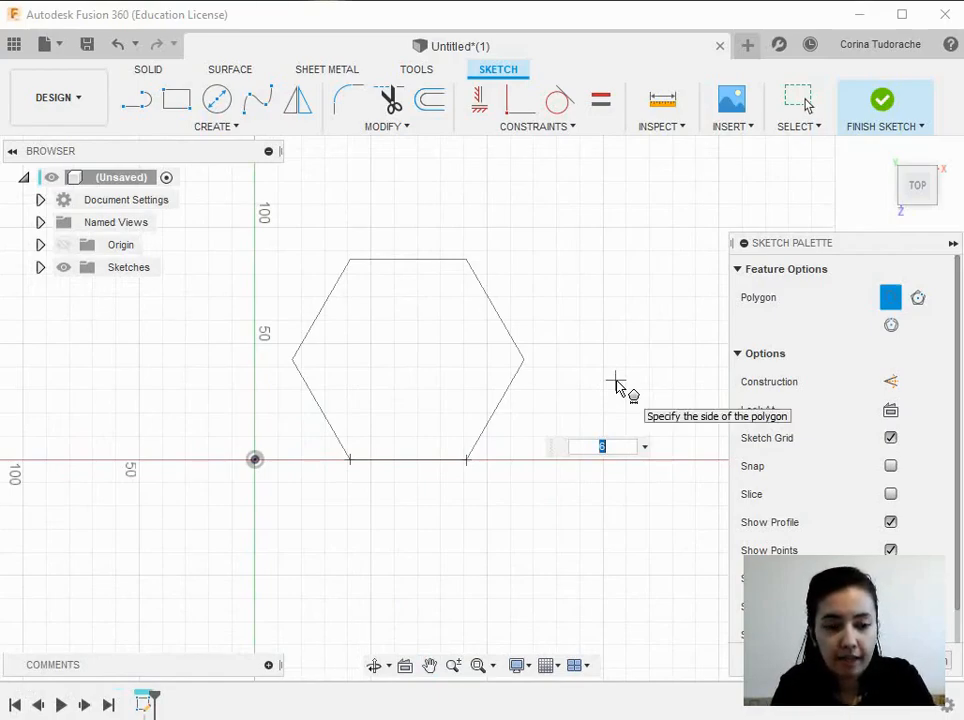
text(6)
key(Return)
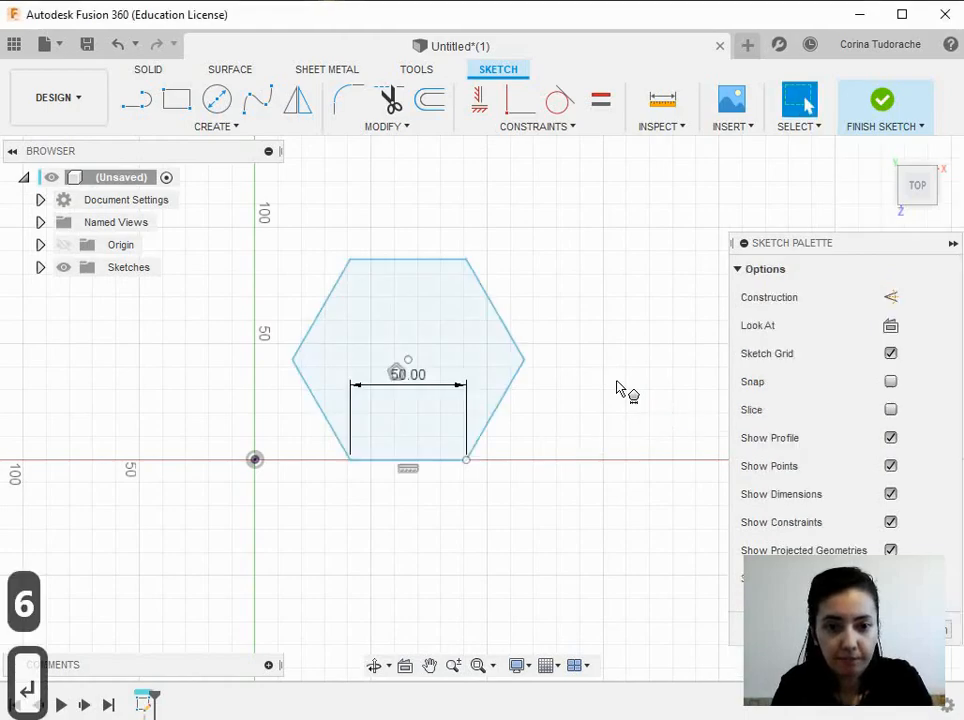
Finish the sketch and extrude the hexagonal profile 20 mm upward as a new body
mouse_move(594, 379)
middle_down()
mouse_move(600, 366)
mouse_move(636, 358)
middle_up()
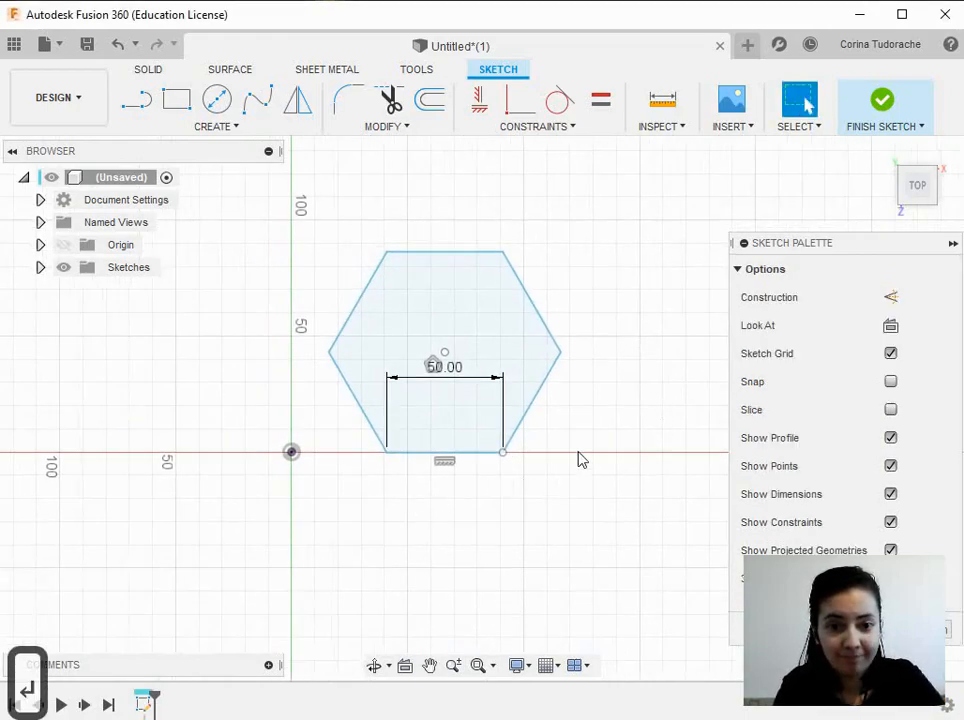
click(873, 118)
mouse_move(635, 566)
shift+middle_down()
mouse_move(596, 445)
mouse_move(507, 362)
shift+middle_up()
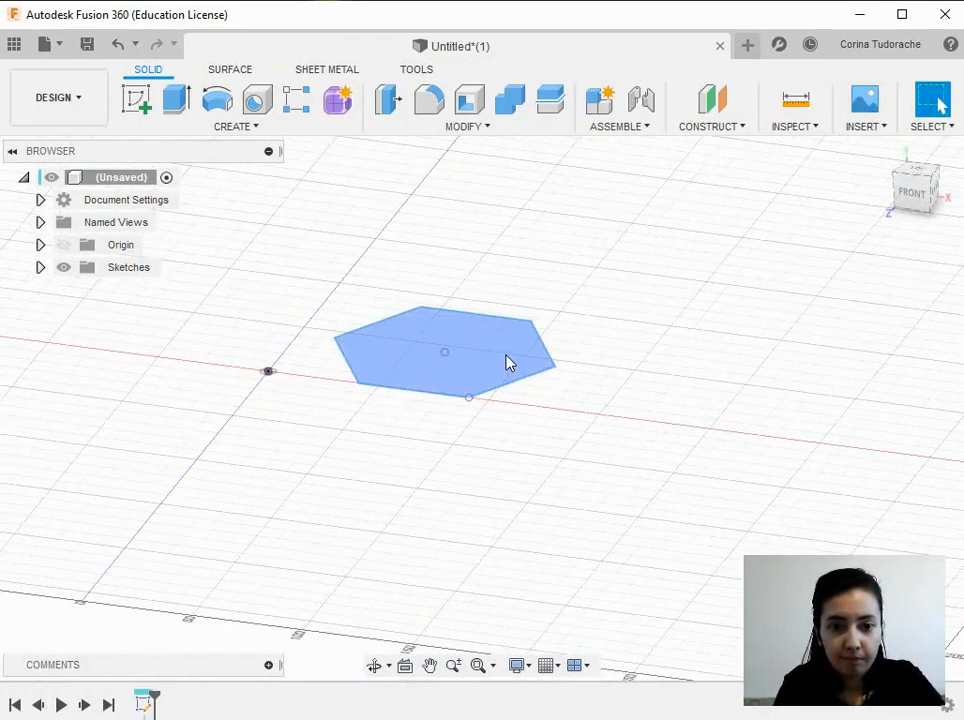
click(507, 362)
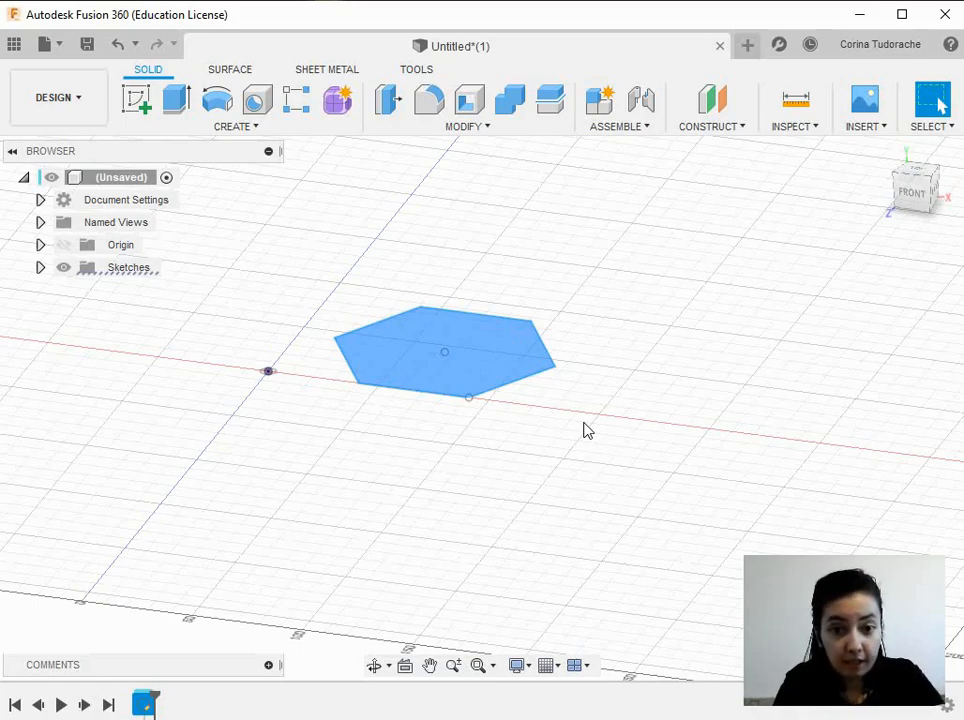
key(e)
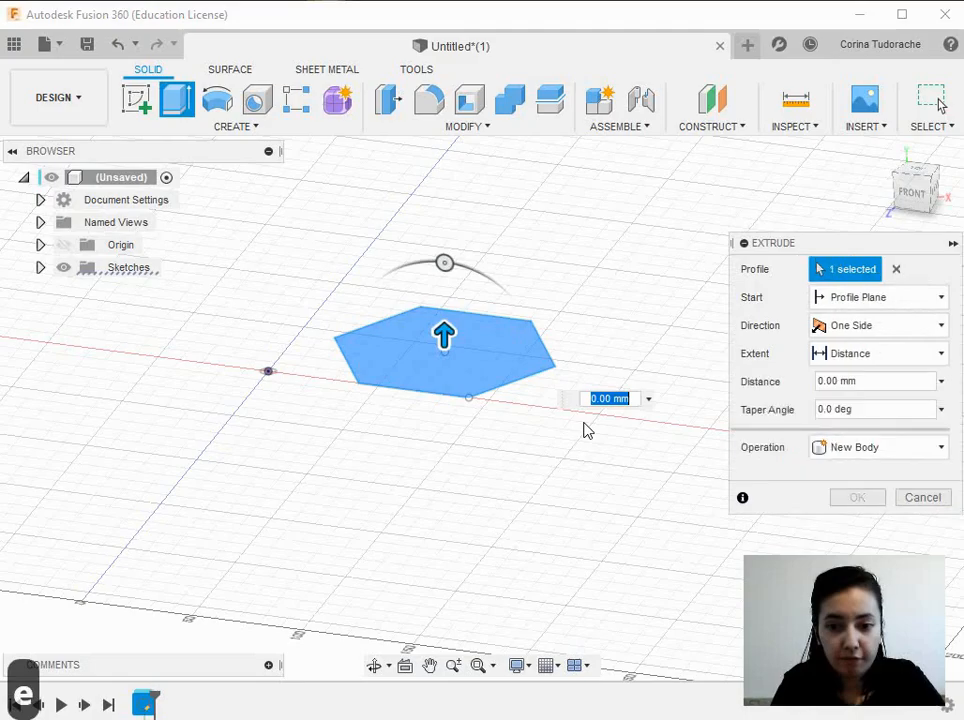
text(20.00)
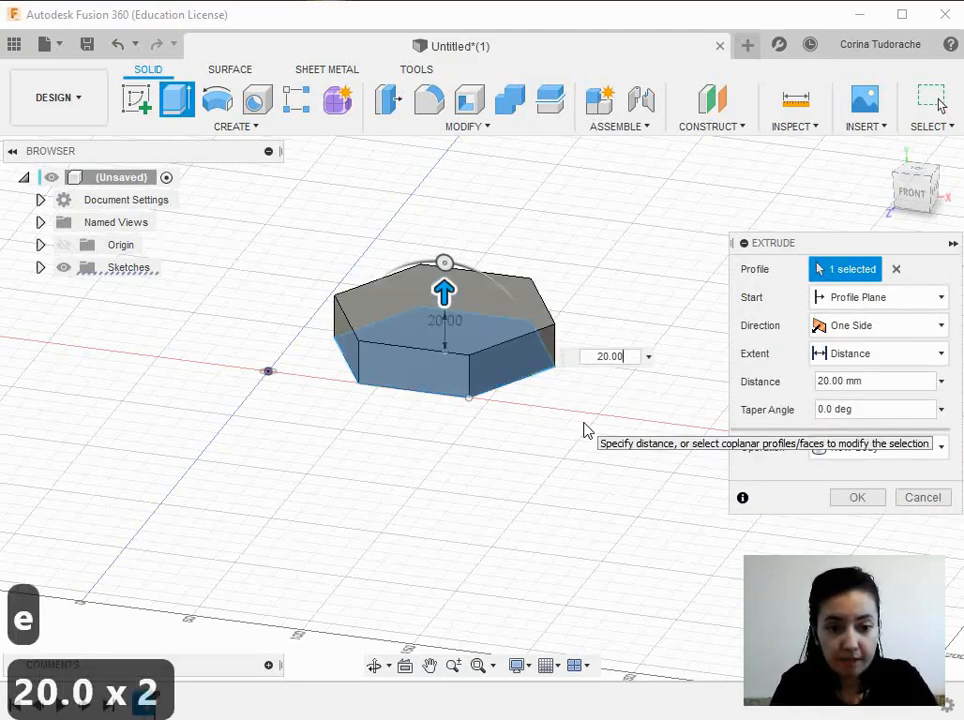
key(Return)
middle_drag(584, 429, 578, 533)
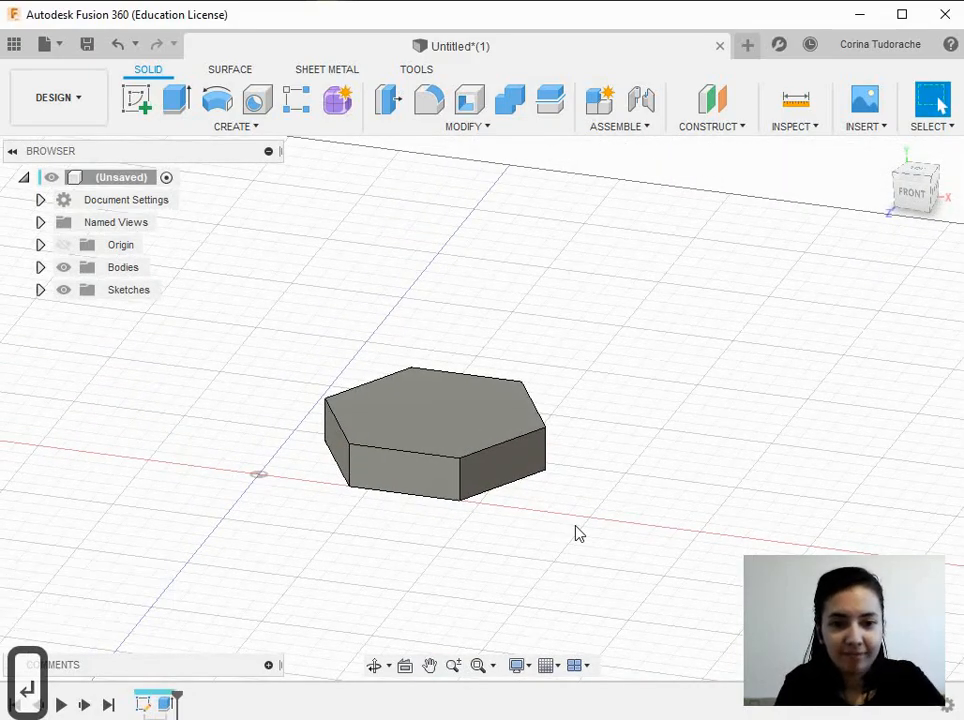
scroll(577, 531, up, 4)
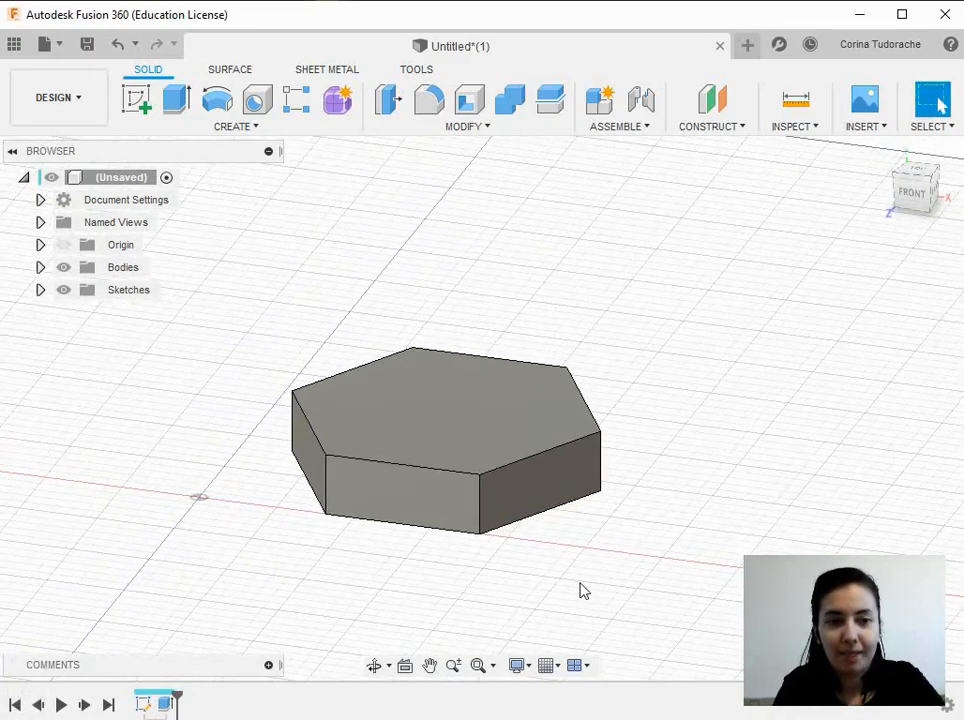